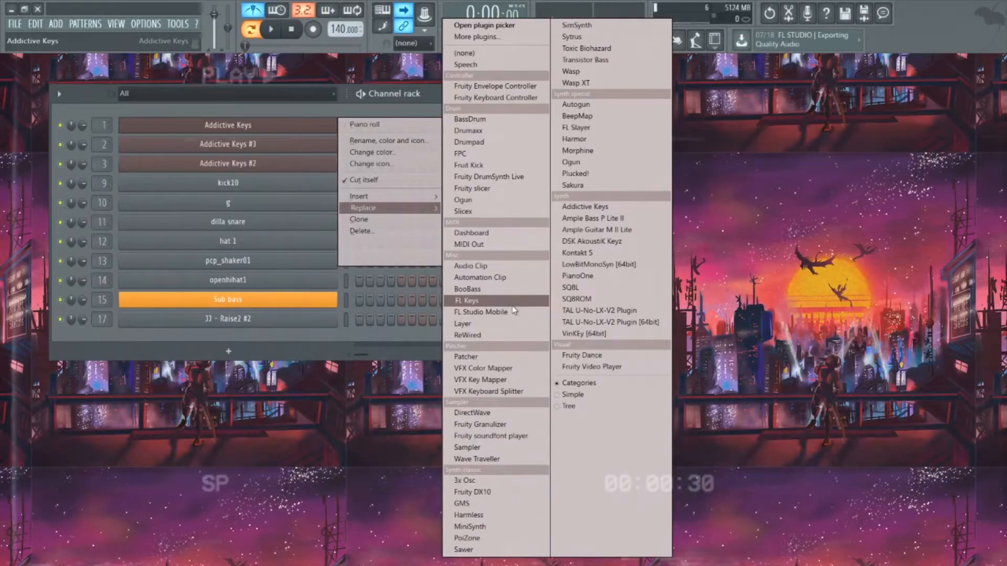
- Replace the instrument on the first Addictive Keys channel with FL Keys
left_click(273, 121)
right_click(273, 121)
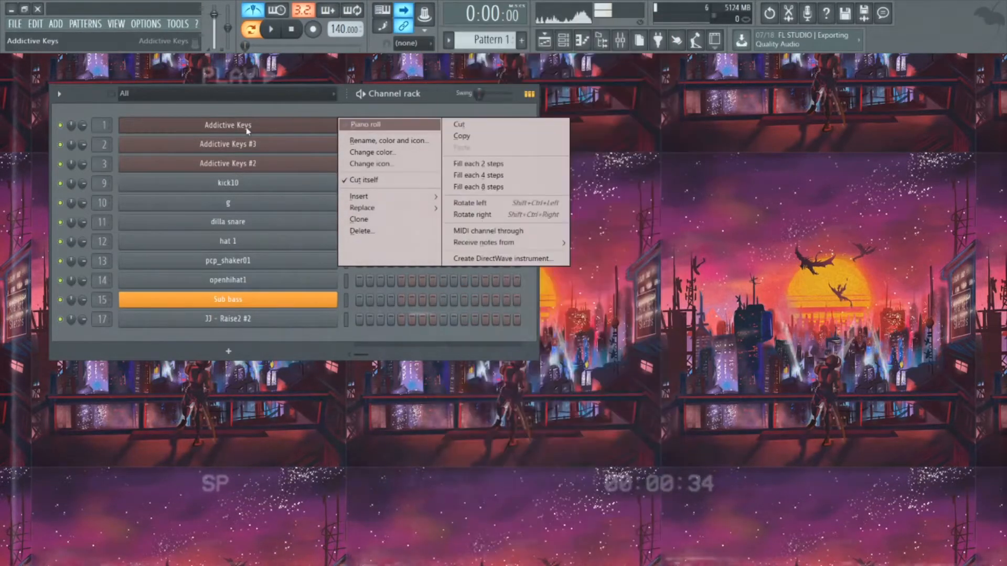
mouse_move(383, 207)
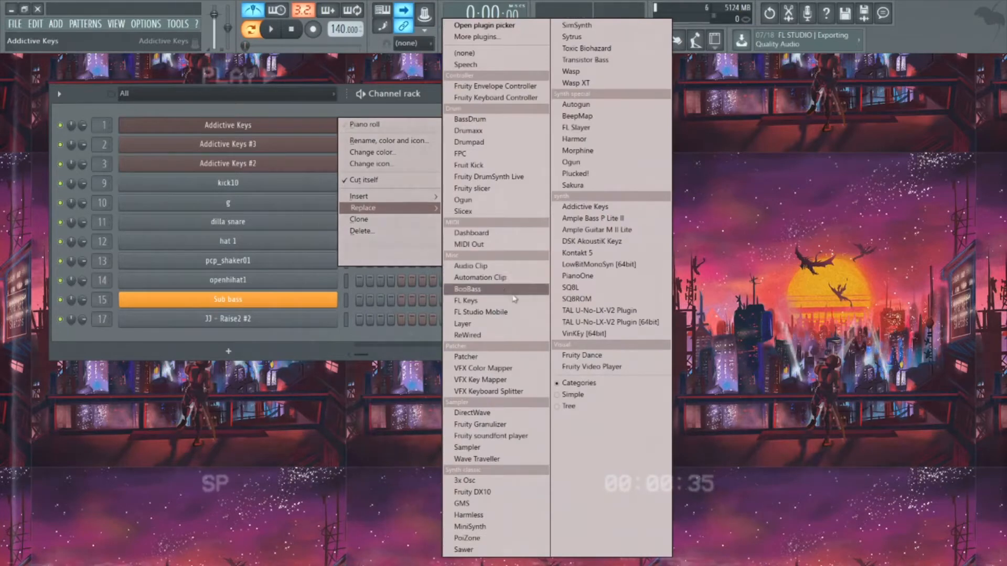
left_click(485, 306)
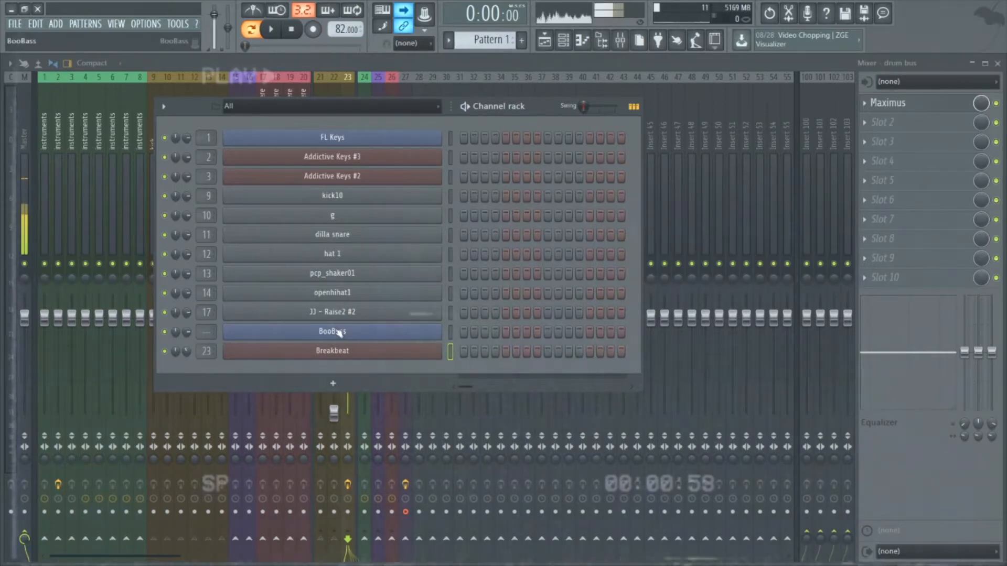
- Delete the Breakbeat channel from the channel rack
left_click(366, 333)
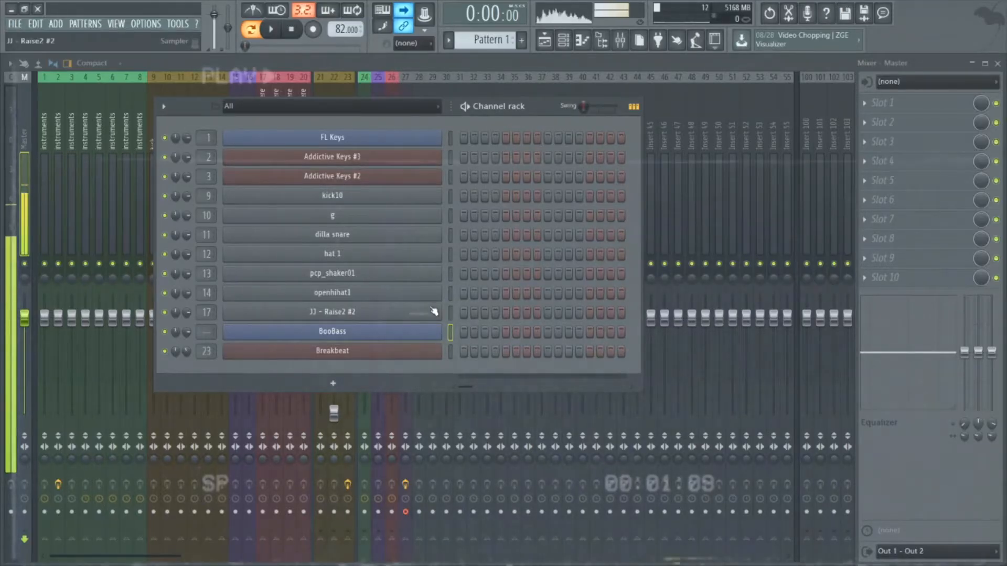
left_click(351, 352)
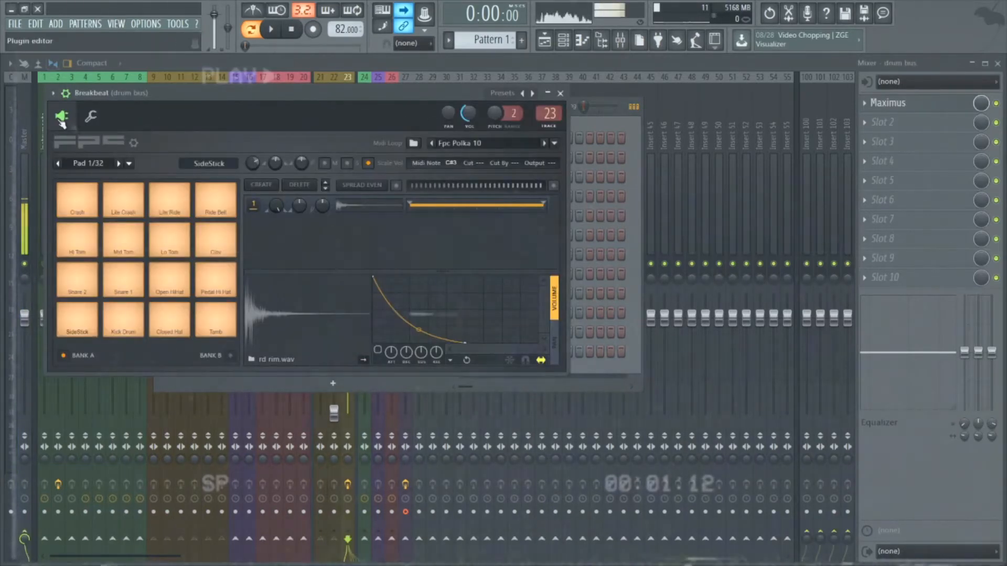
left_click(560, 93)
right_click(439, 350)
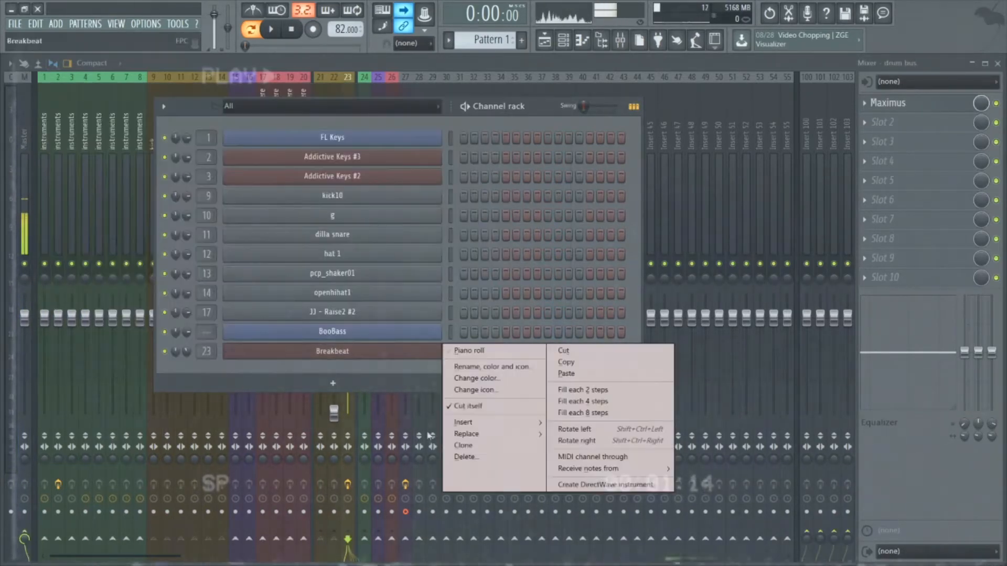
left_click(455, 457)
key("Return")
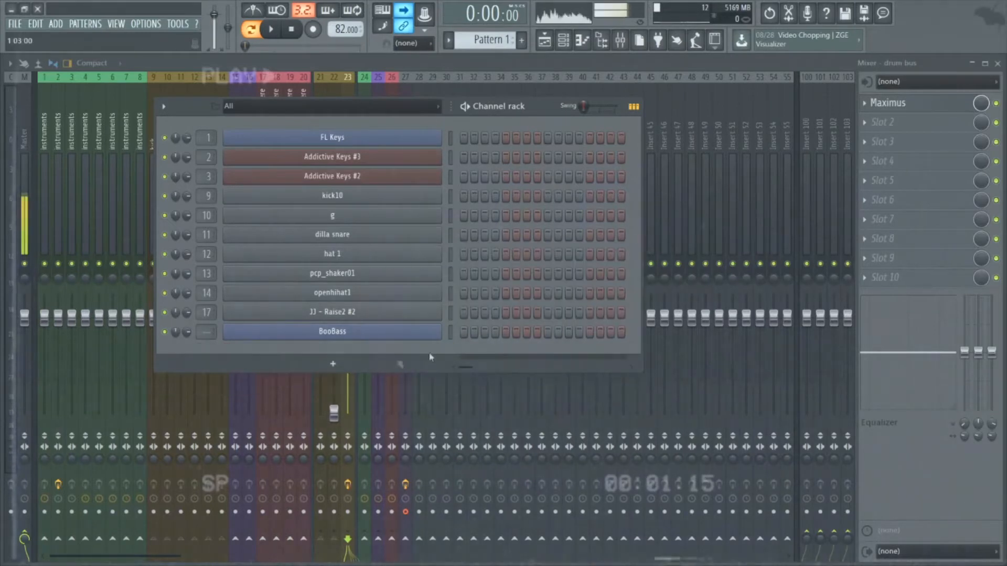
- Add a new FPC drum machine channel to the channel rack
left_click(333, 365)
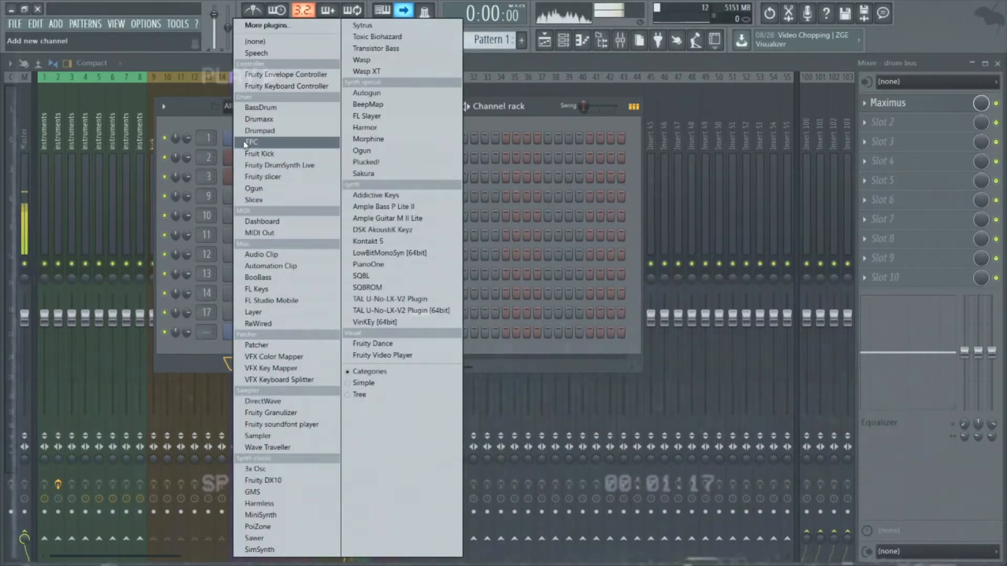
left_click(197, 358)
left_click(333, 365)
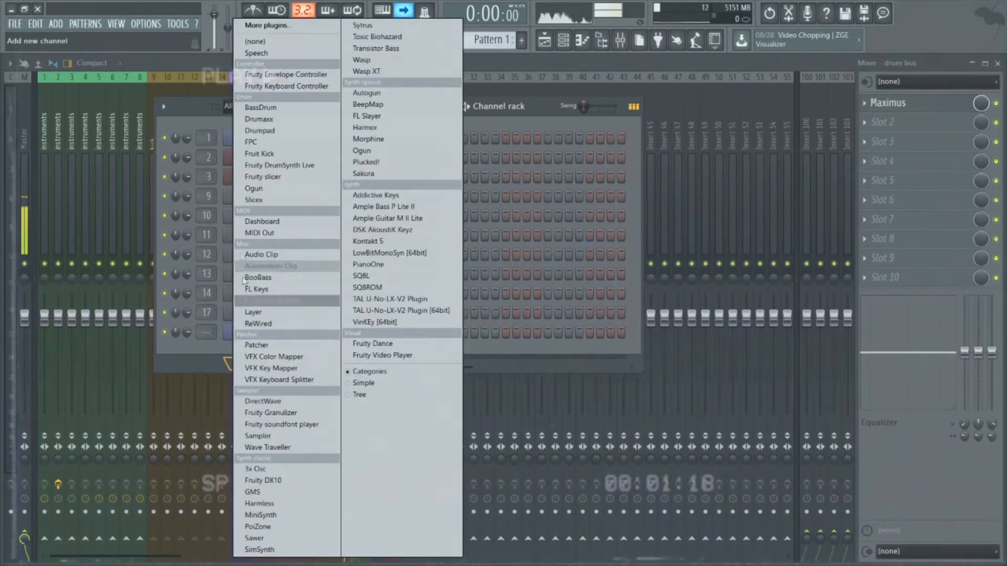
left_click(252, 142)
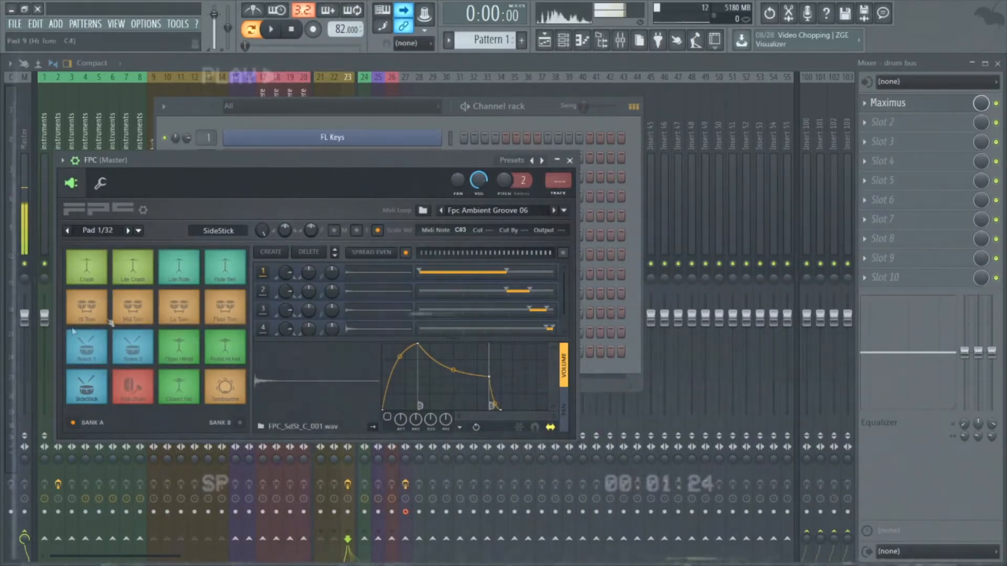
- Audition the FPC pads and play the pattern with the Fpc Ambient Groove 07 MIDI loop
left_click(181, 388)
left_click(163, 384)
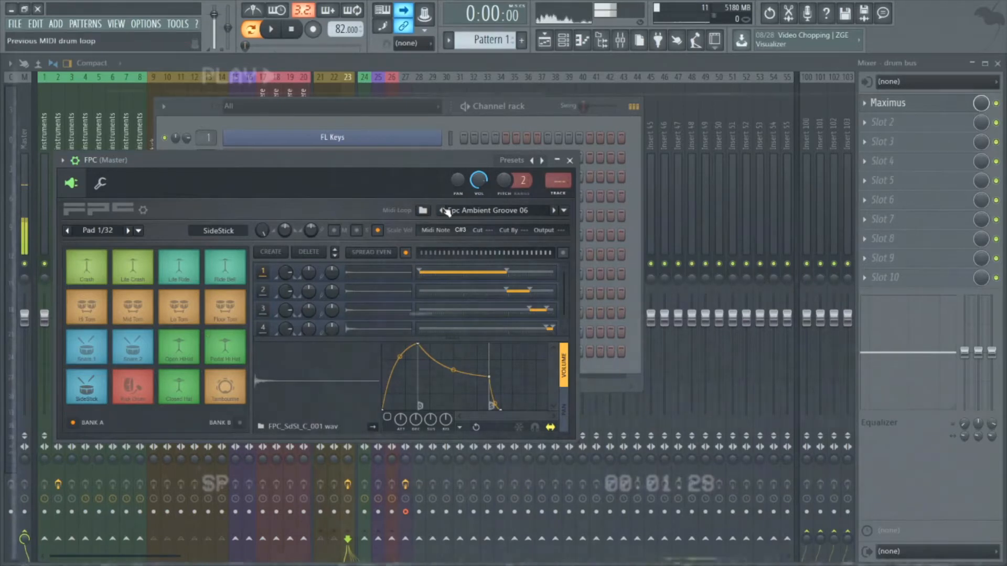
left_click(279, 29)
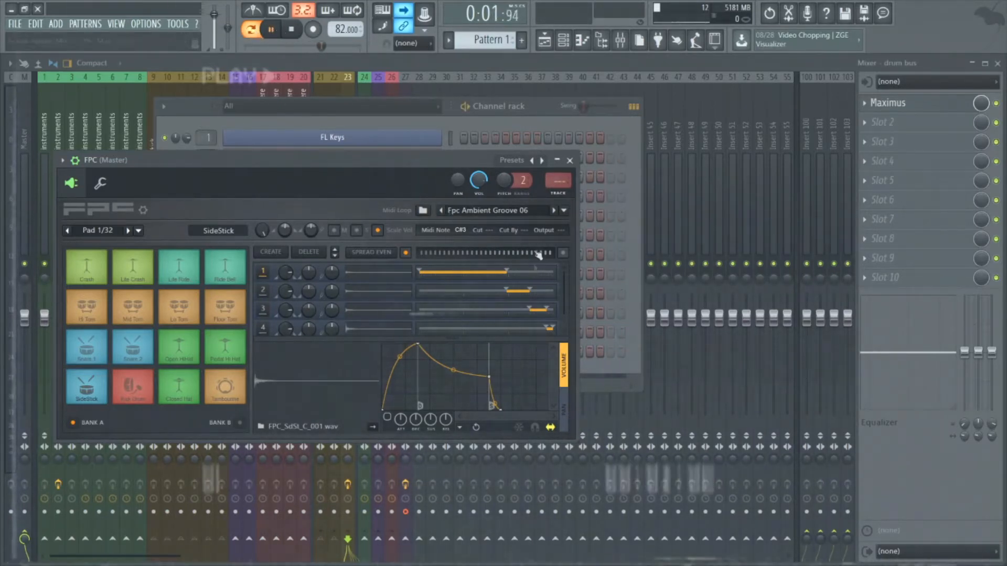
left_click(554, 211)
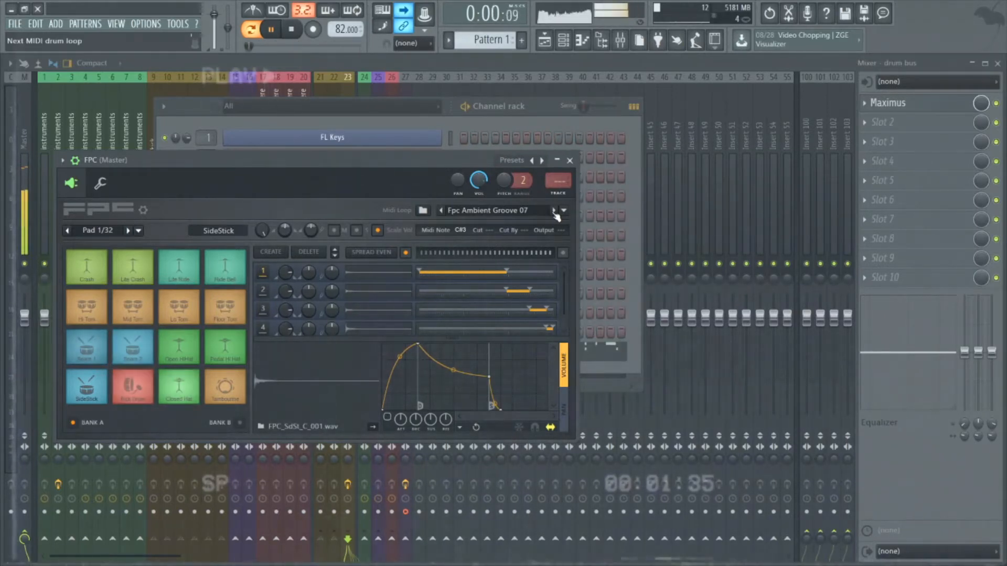
left_click(271, 29)
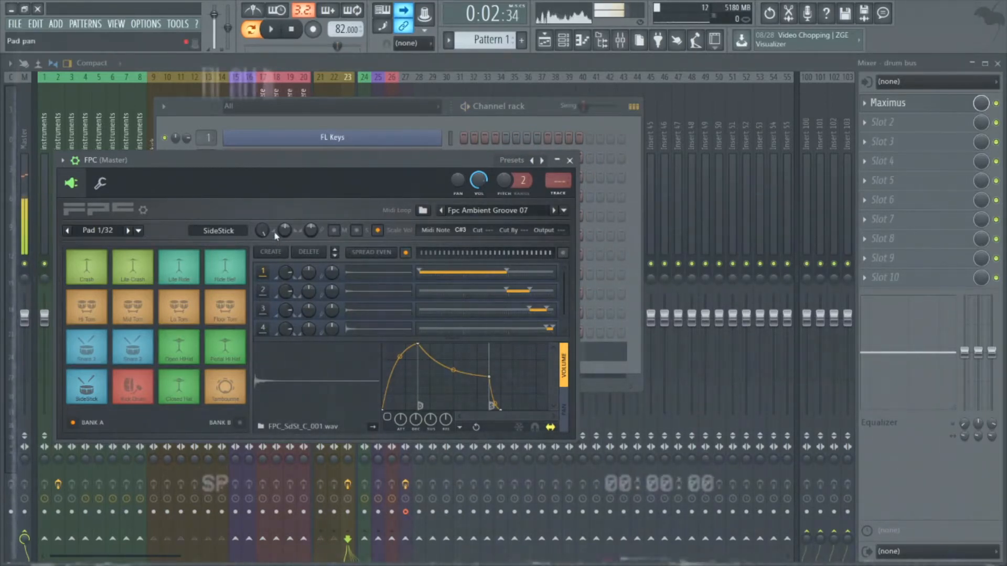
- Load the Fpc Triphop2 23 MIDI loop from the Trip Hop Loops into FPC and play it
left_click(554, 210)
left_click(563, 212)
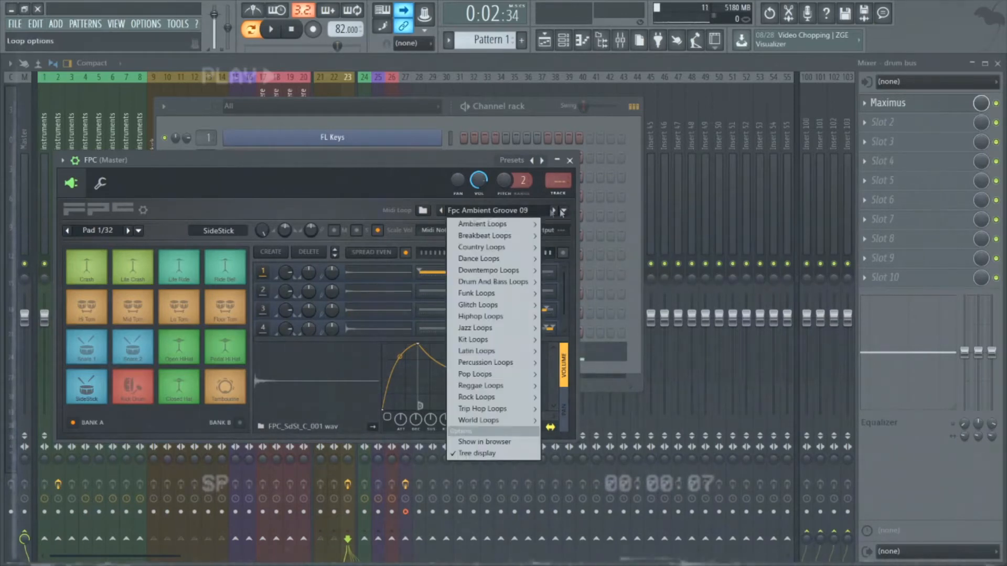
left_click(549, 208)
left_click(563, 210)
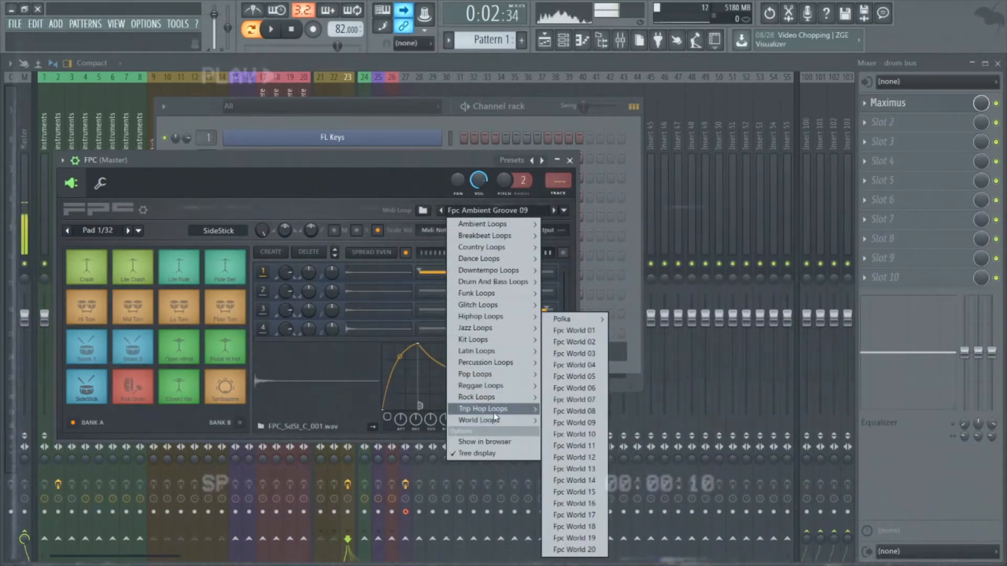
mouse_move(483, 408)
left_click(582, 272)
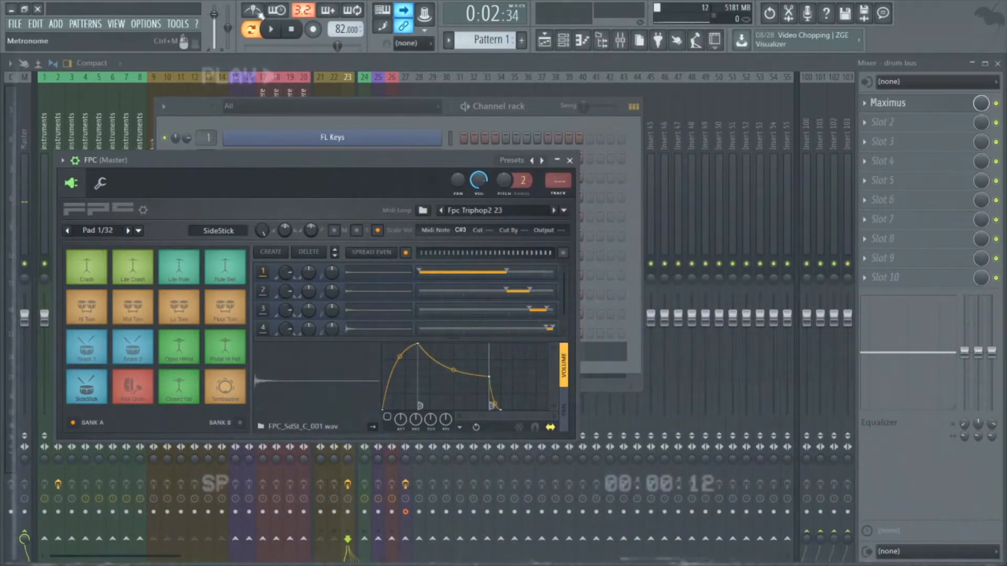
left_click(272, 30)
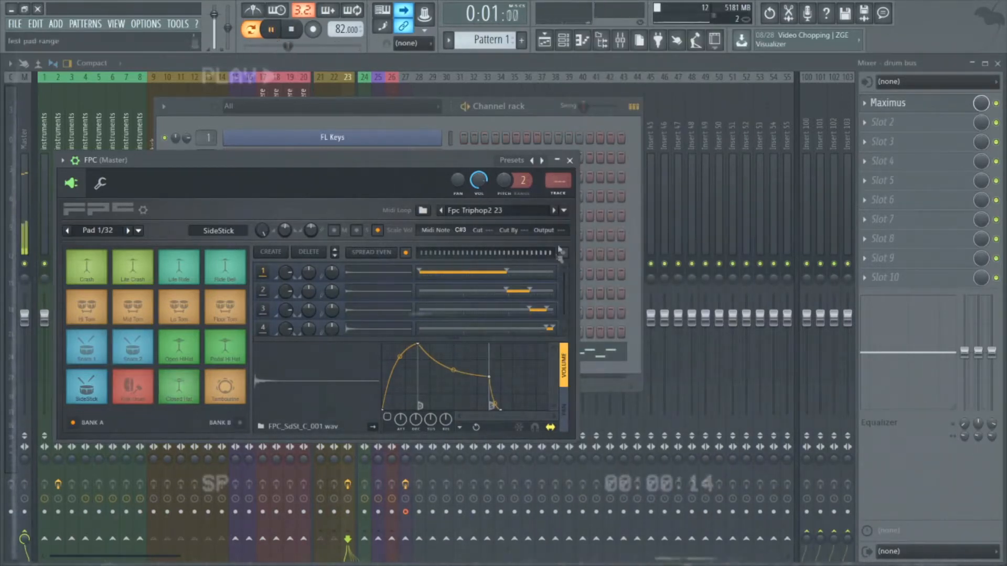
- Audition the Fpc Hiphop 22 and Fpc Hiphop 32 MIDI loops in FPC during playback
left_click(563, 210)
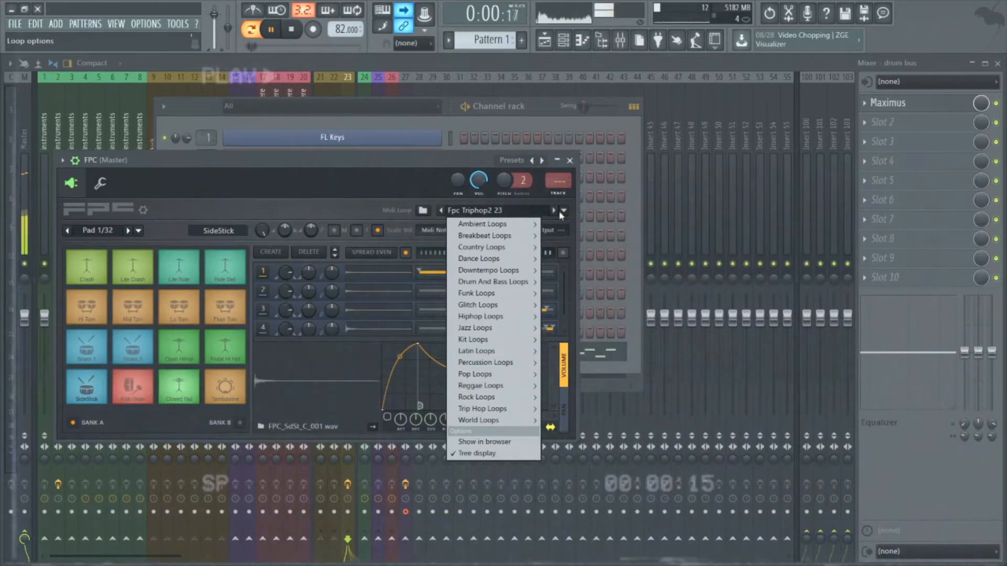
mouse_move(500, 321)
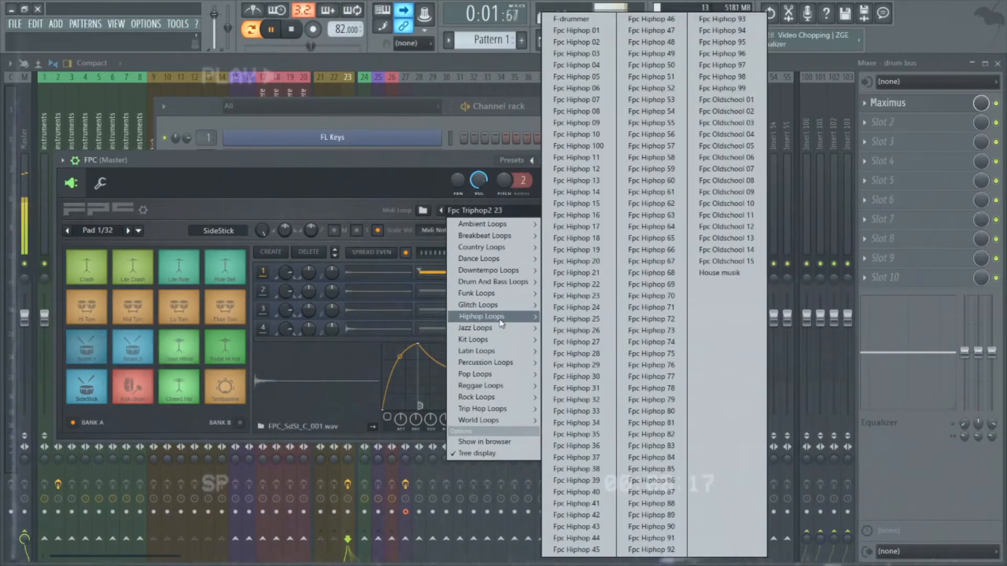
left_click(577, 285)
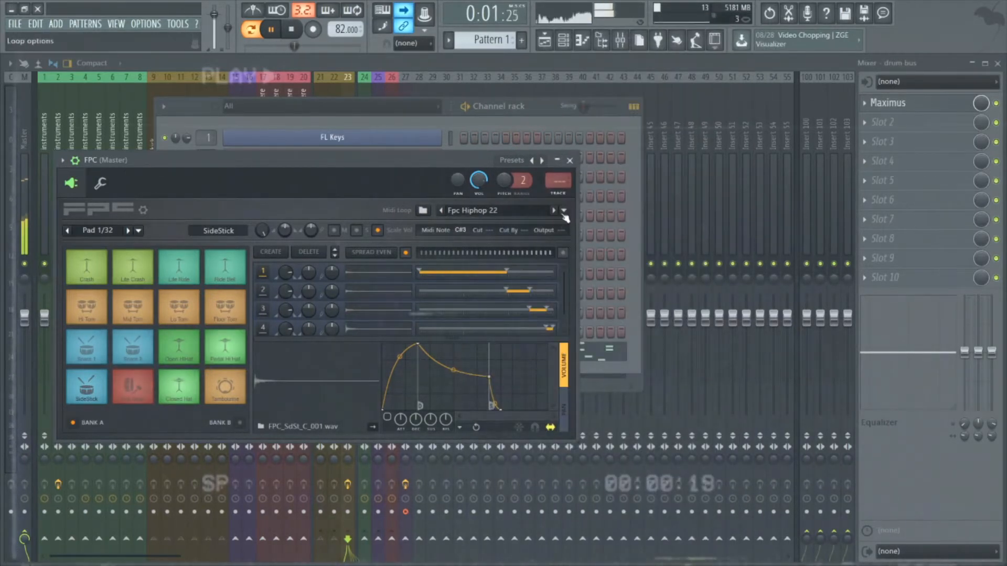
left_click(563, 210)
mouse_move(500, 324)
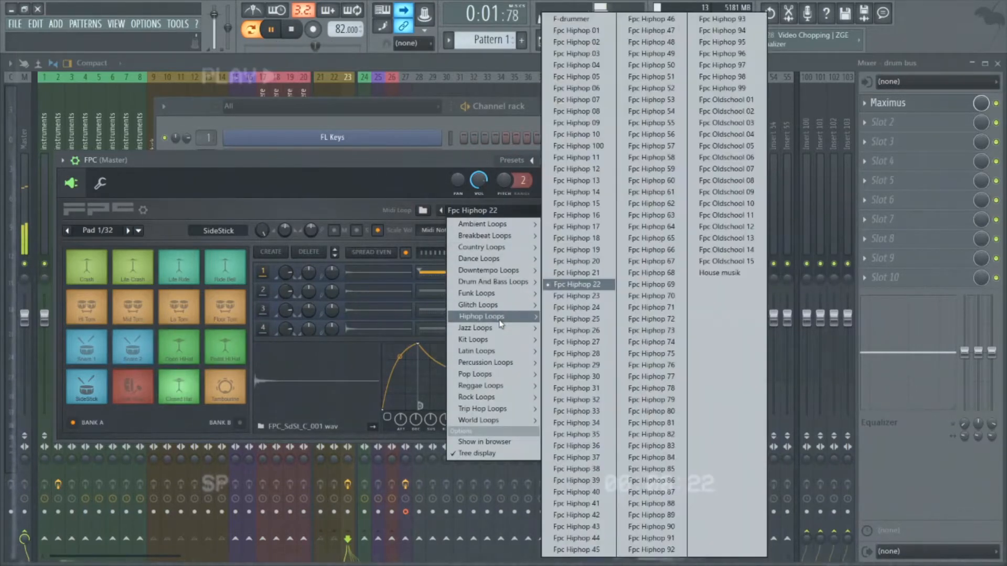
left_click(577, 400)
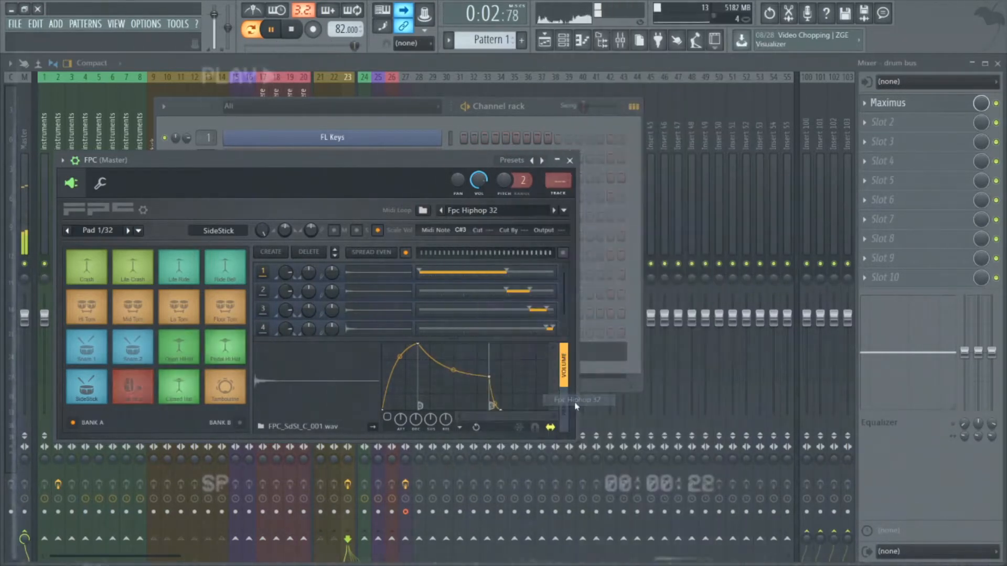
- Load a MIDI loop from the Breakbeat Loops category into FPC and advance through the following loops
left_click(565, 211)
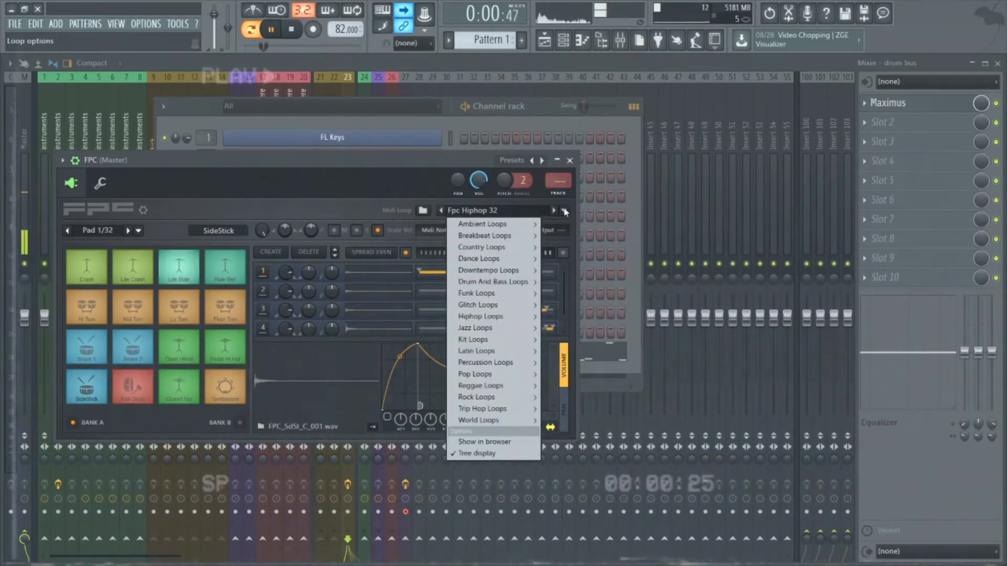
mouse_move(524, 222)
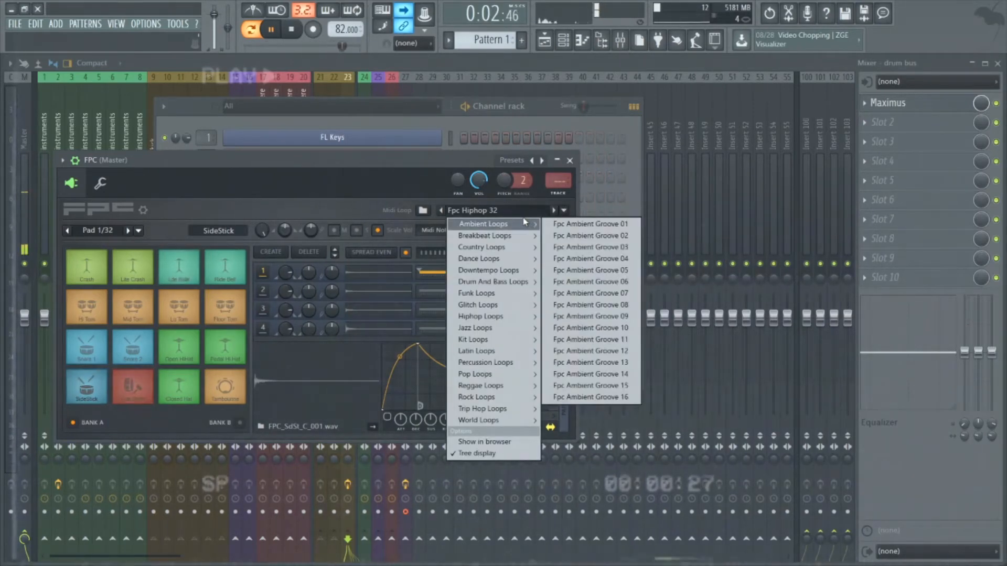
mouse_move(502, 238)
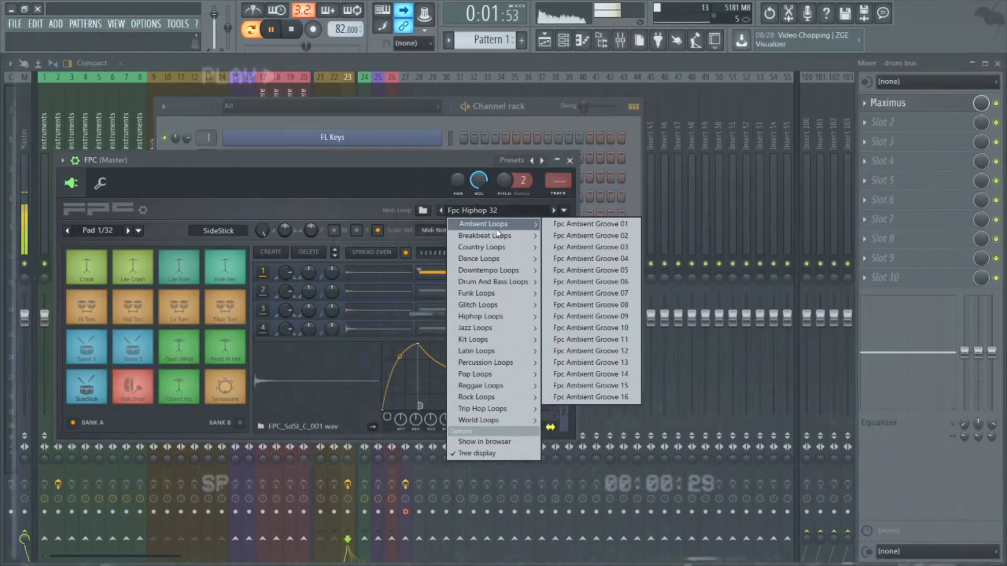
left_click(571, 261)
left_click(555, 211)
left_click(555, 211)
left_click(556, 212)
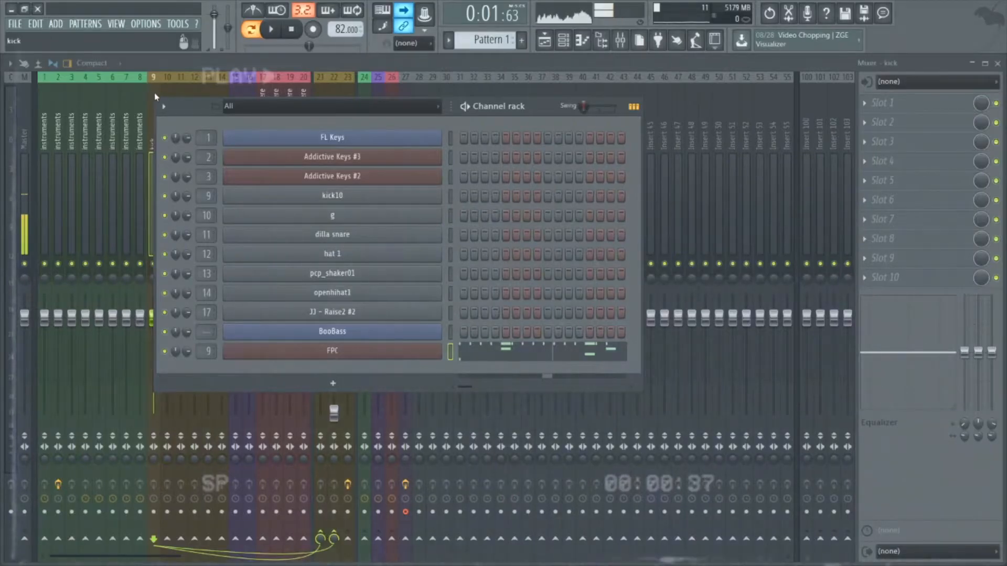
- Open the Maximus effect on the drum bus mixer track and load its Lo fi preset
left_click(155, 97)
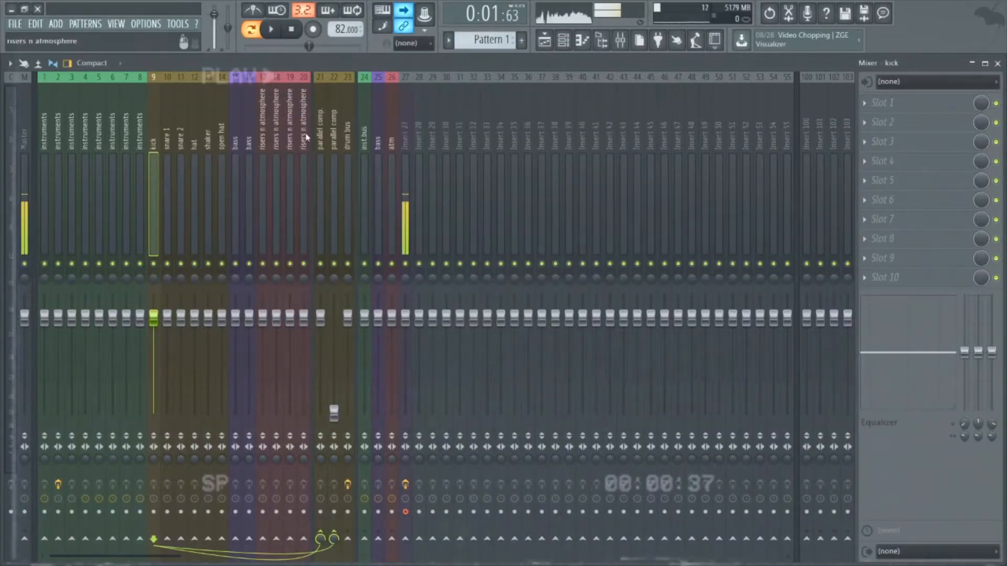
left_click(347, 128)
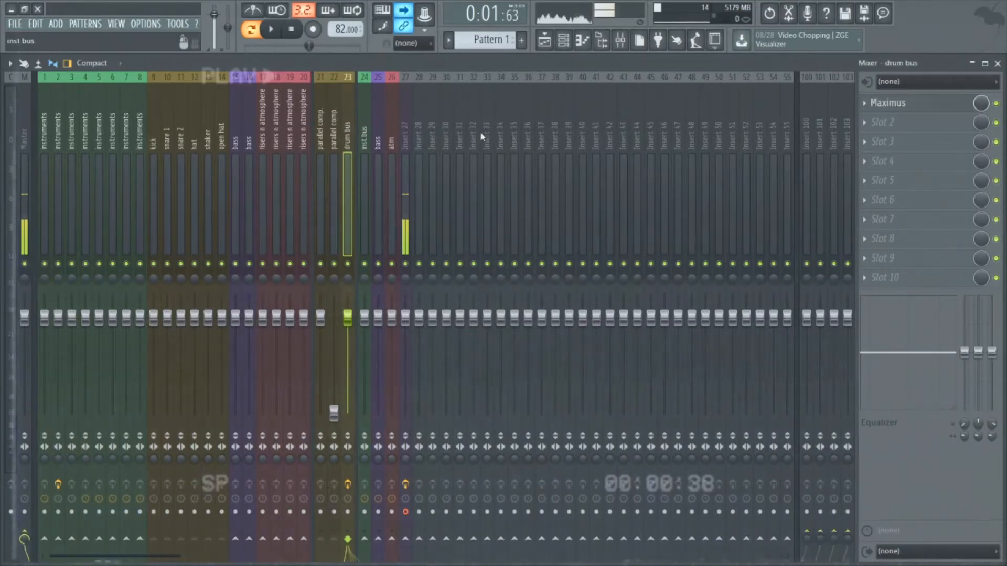
left_click(891, 103)
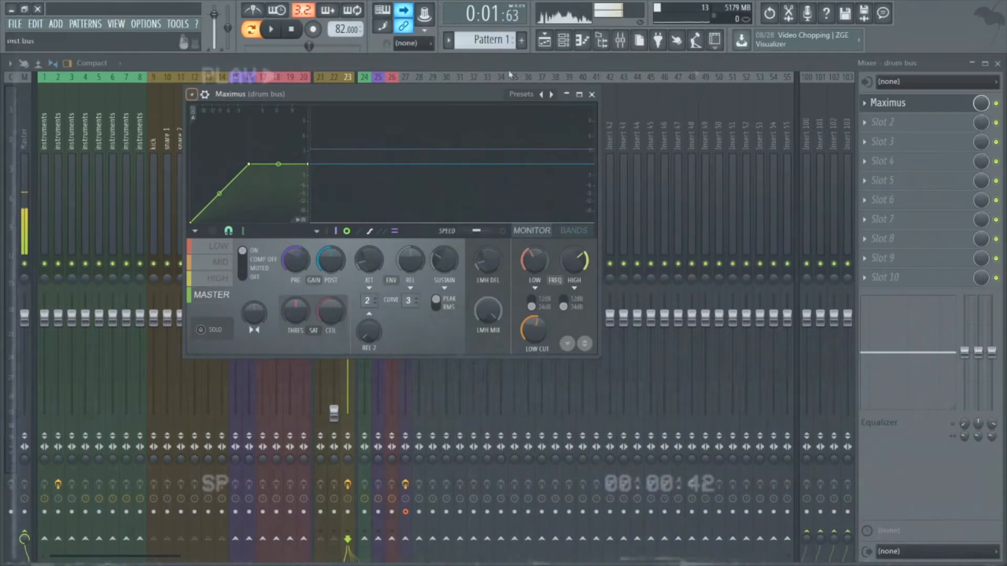
left_click(192, 95)
mouse_move(222, 136)
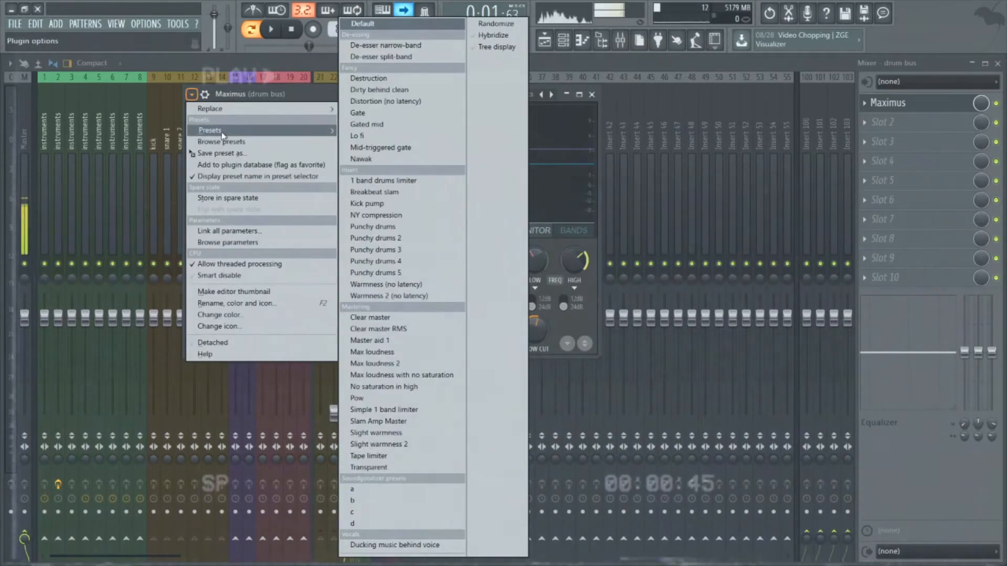
left_click(372, 136)
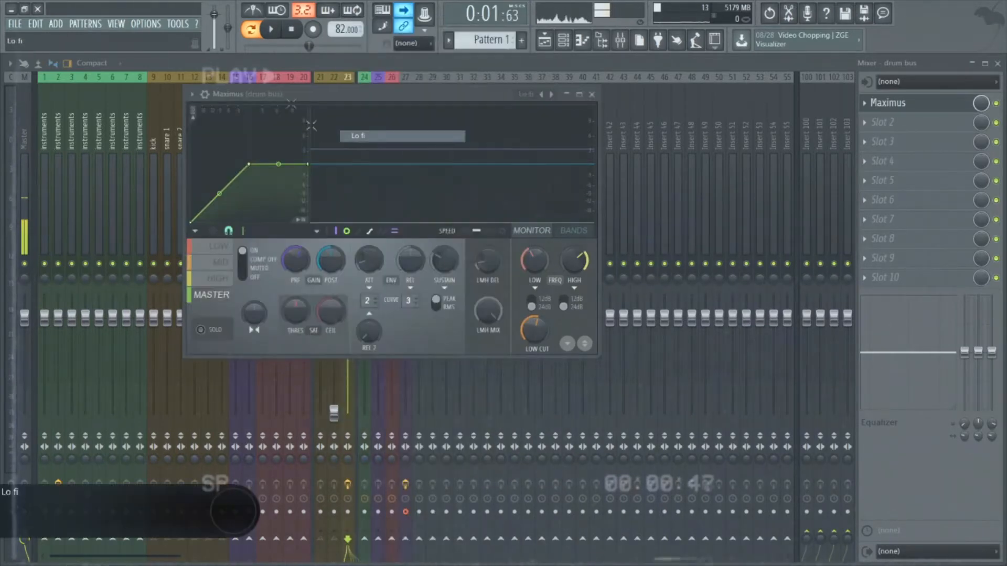
- Play the drum pattern through Maximus to hear the effect, then close Maximus and the channel rack
left_click(270, 32)
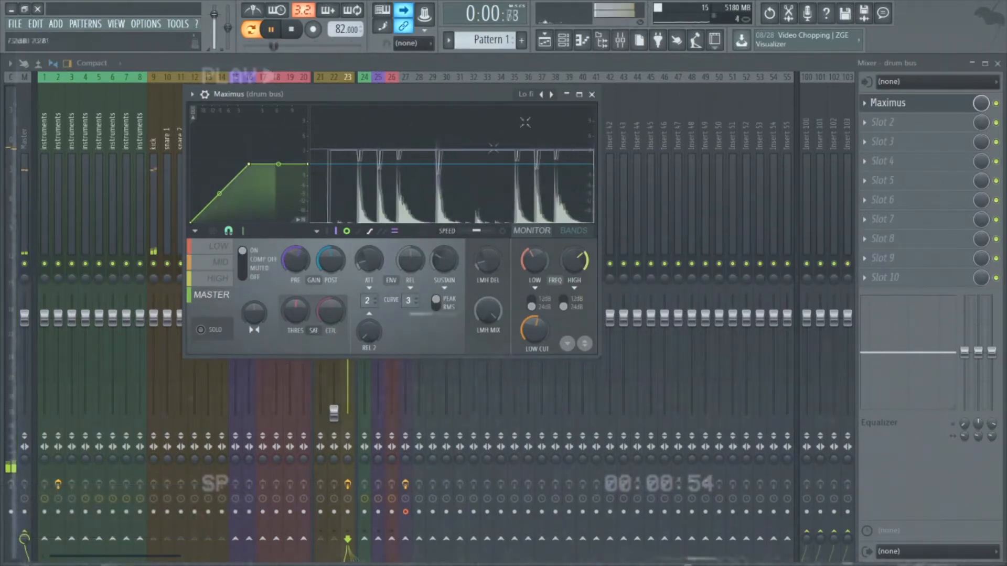
left_click(593, 94)
key("space")
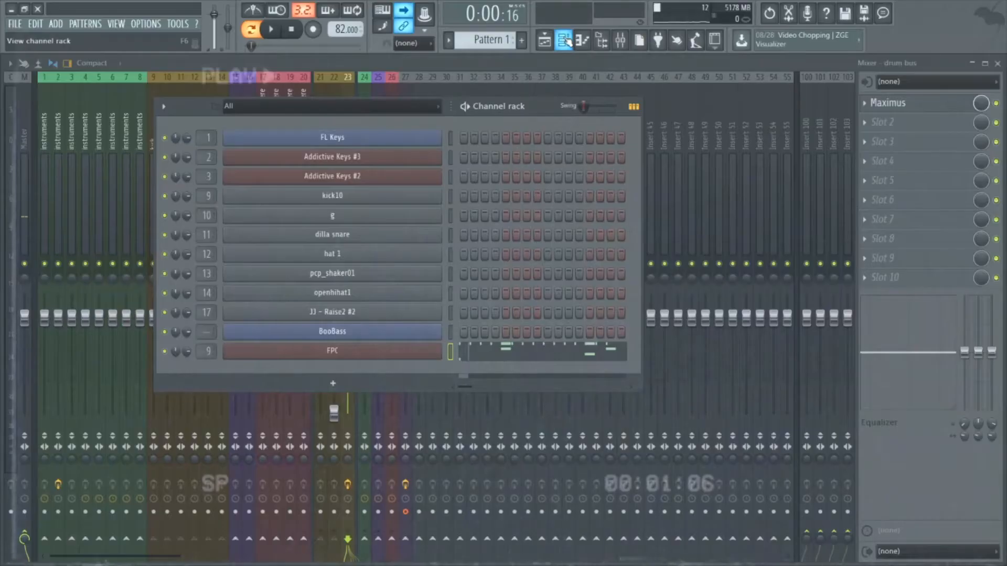
left_click(563, 39)
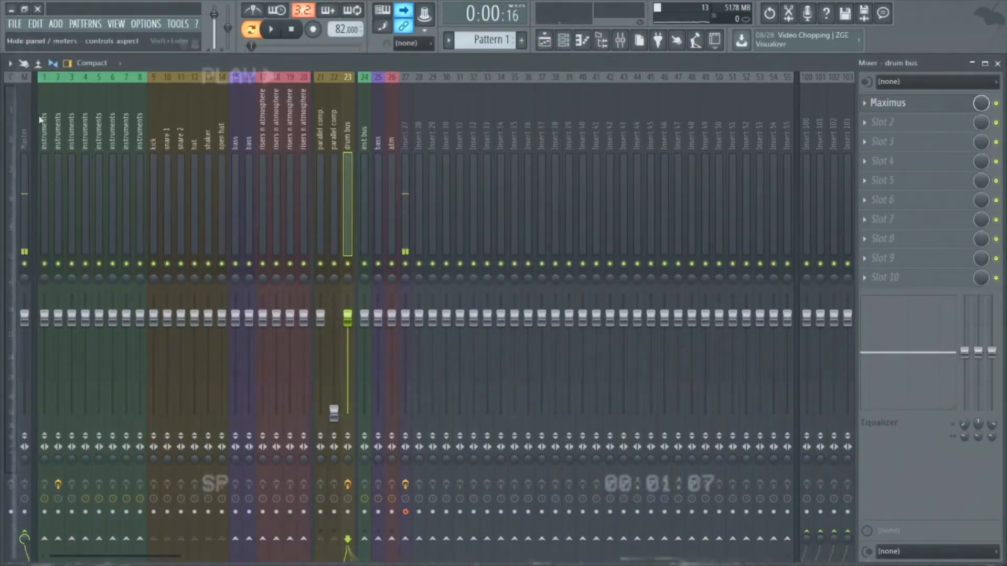
- Open the Pitcher effect on the second instruments mixer track and the channel rack, and listen to notes played over the pattern
left_click(58, 142)
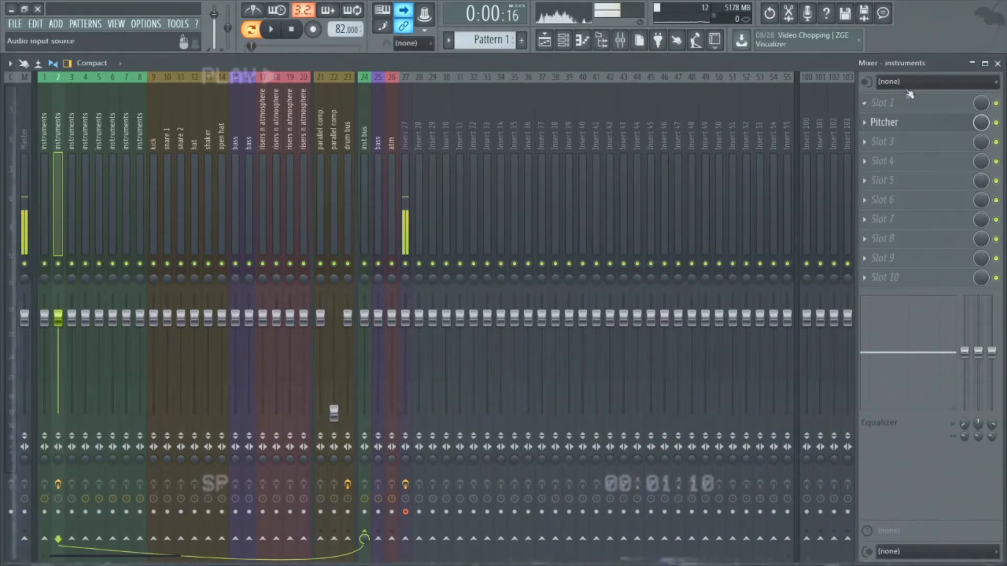
left_click(911, 125)
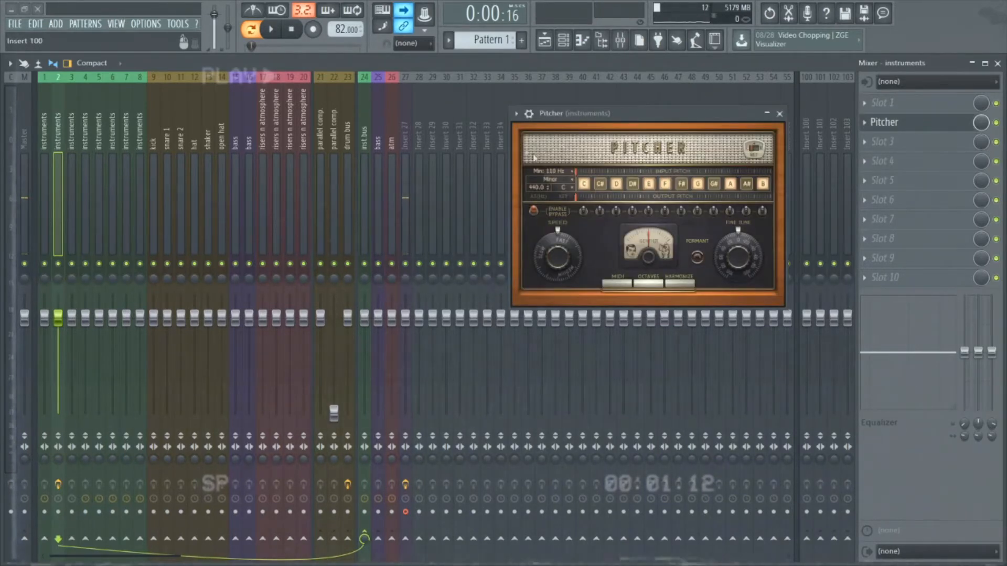
left_click(564, 47)
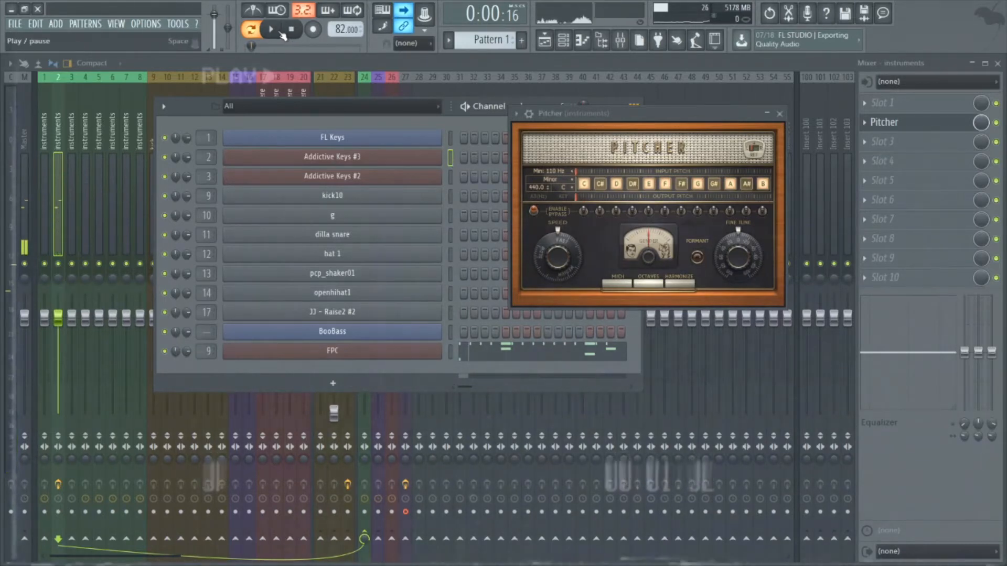
left_click(271, 30)
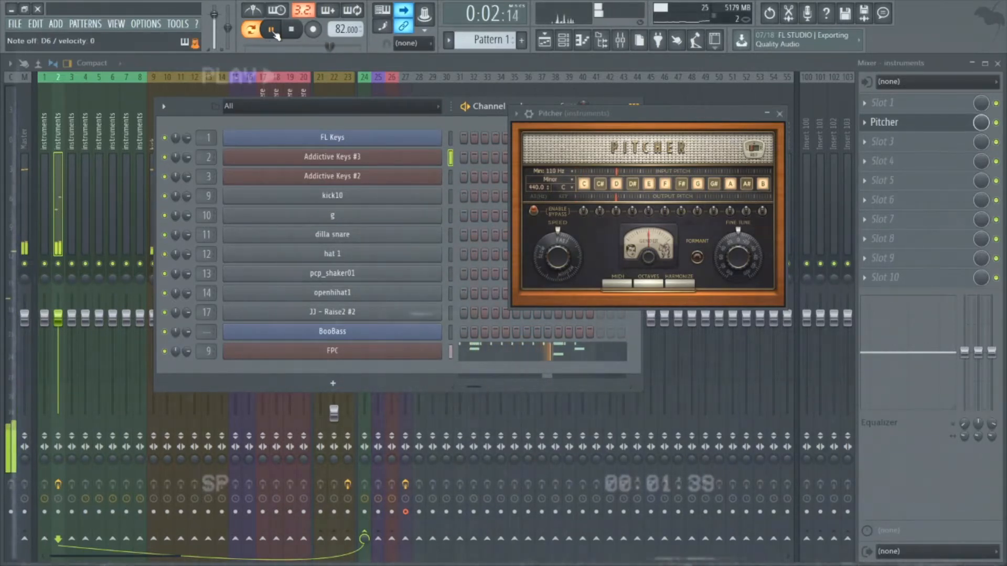
left_click(272, 32)
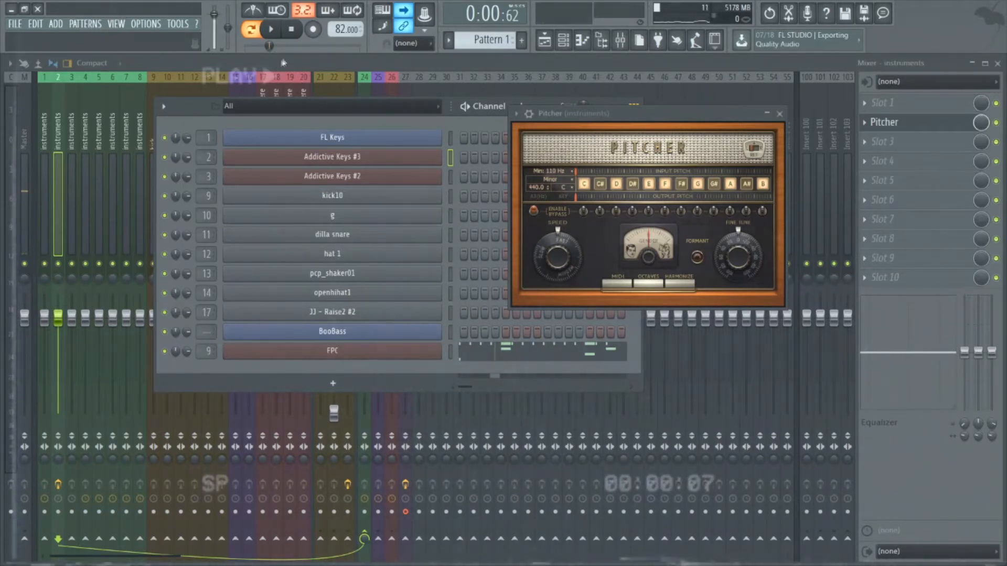
- Load the Fpc Ambient Groove 02 MIDI loop into FPC and play it back
key("space")
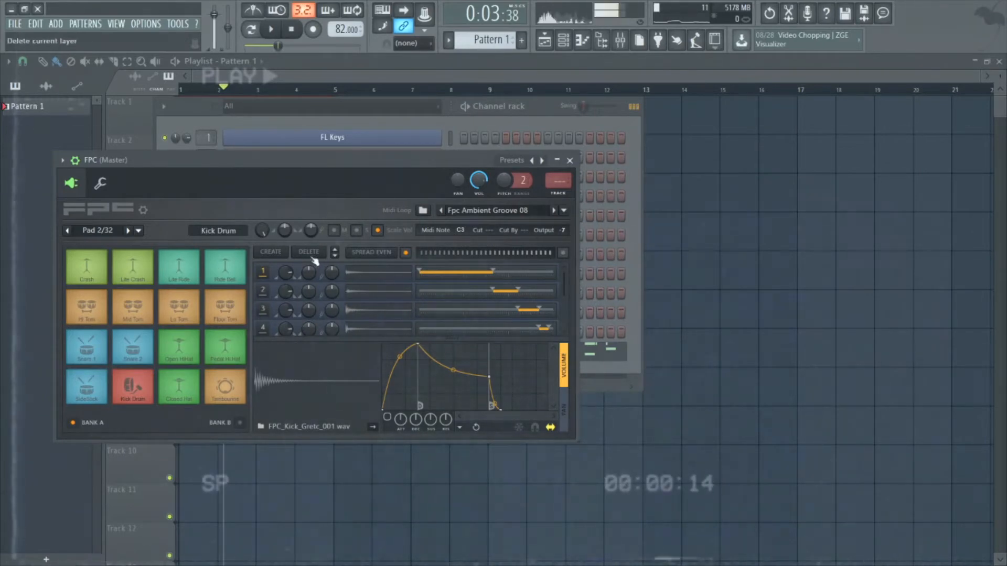
left_click(556, 212)
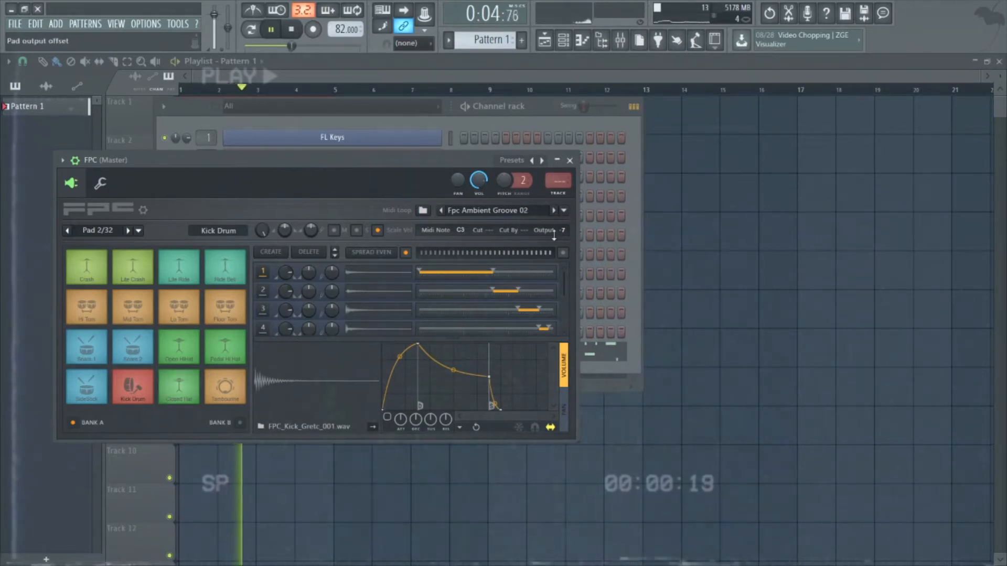
key("space")
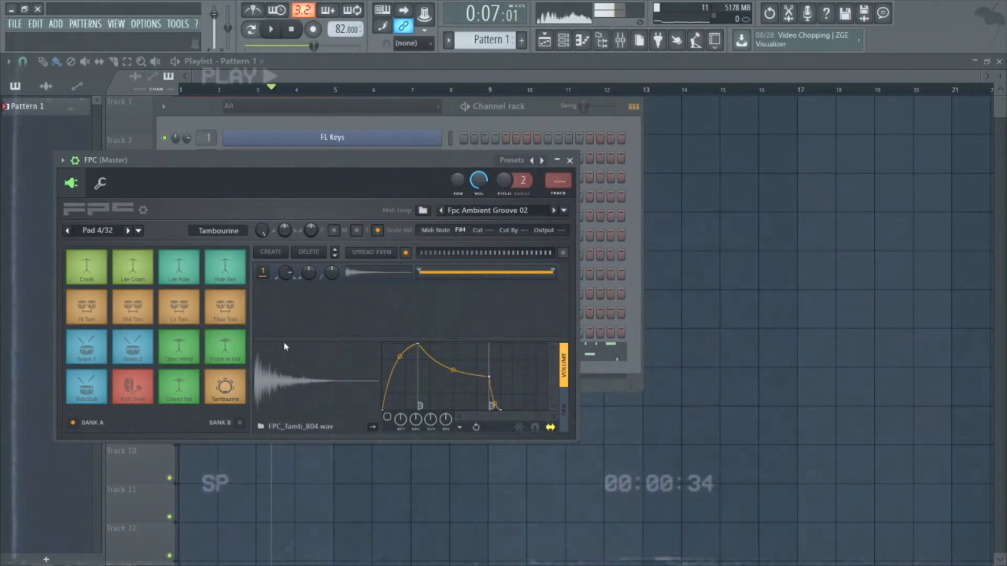
- Route the FPC Kick Drum pad to output 9, check the mixer and playlist, and reopen FPC
left_click(134, 386)
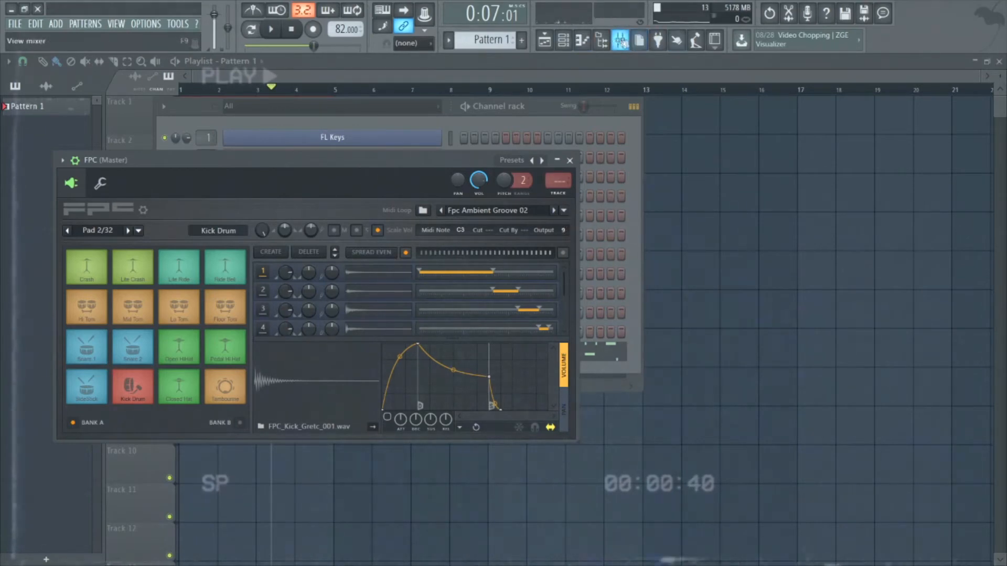
key("F9")
key("F5")
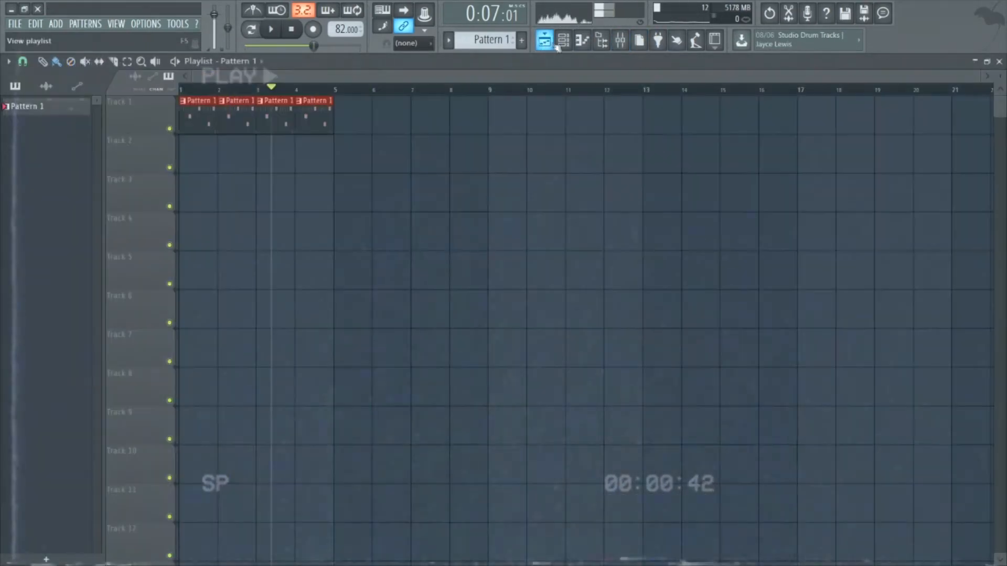
key("F6")
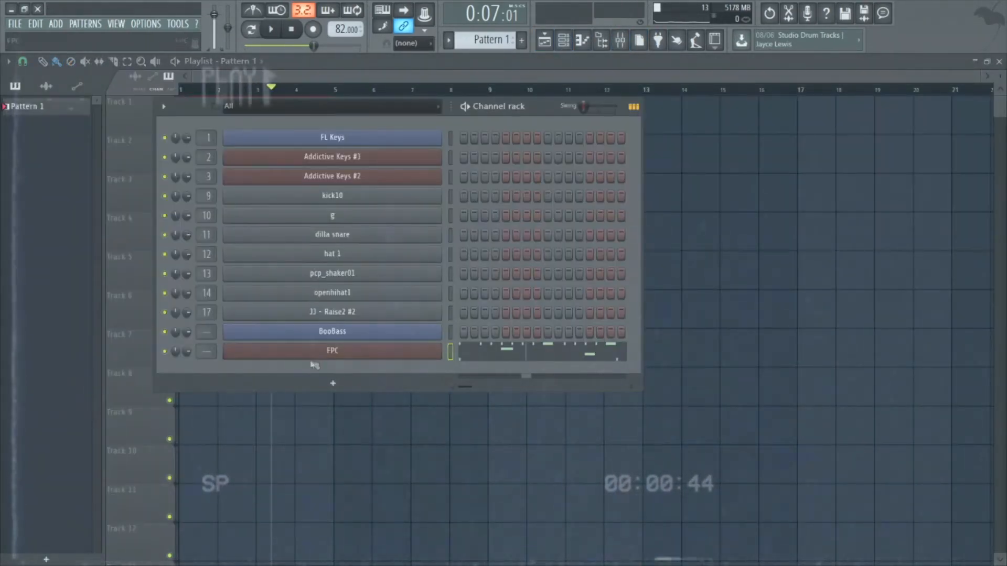
left_click(304, 356)
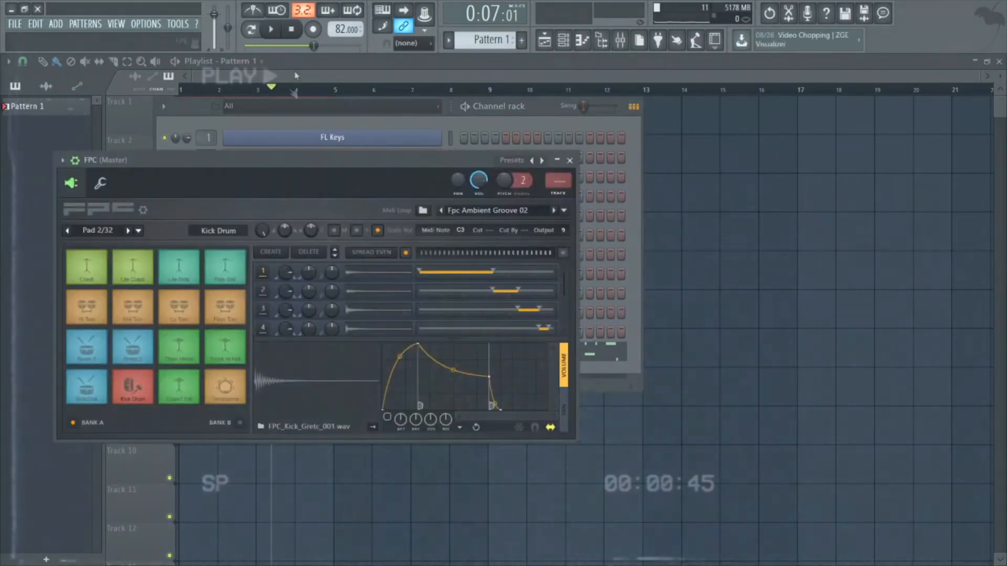
- During playback, adjust the Snare 2 pad's output in FPC and set the Snare 1 pad's output to 11
key("space")
left_click(129, 363)
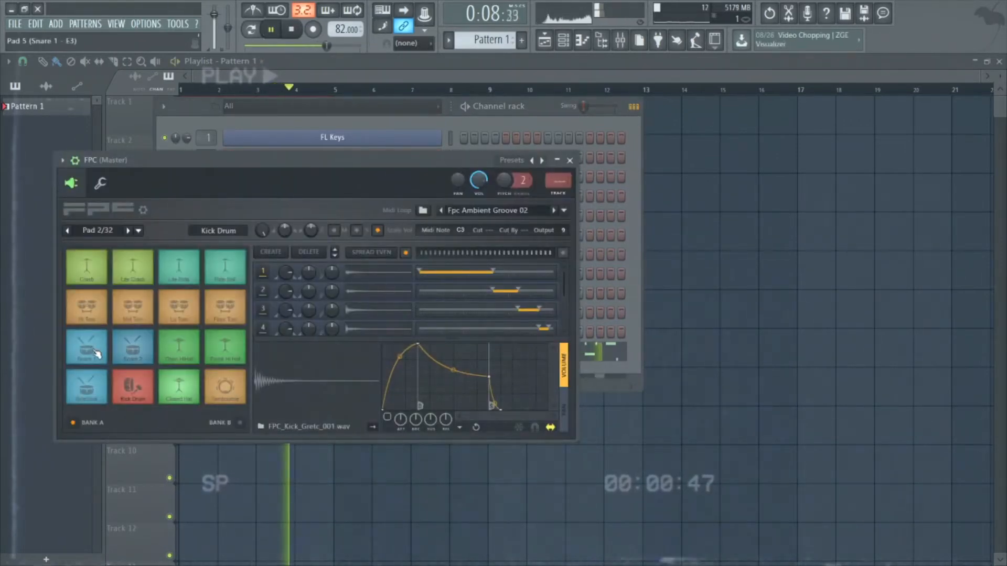
scroll(552, 231, "up", 11)
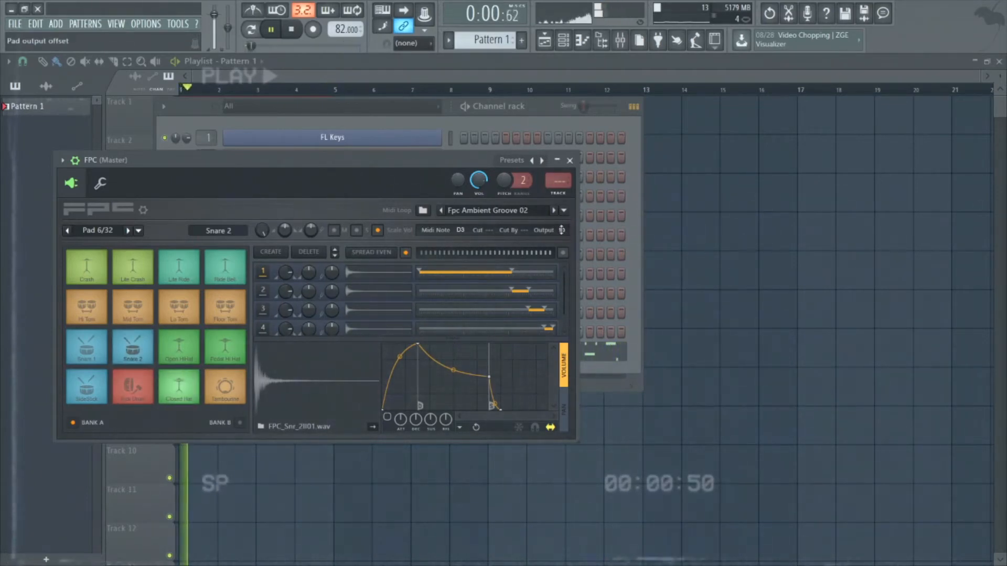
left_click(86, 348)
scroll(555, 231, "up", 16)
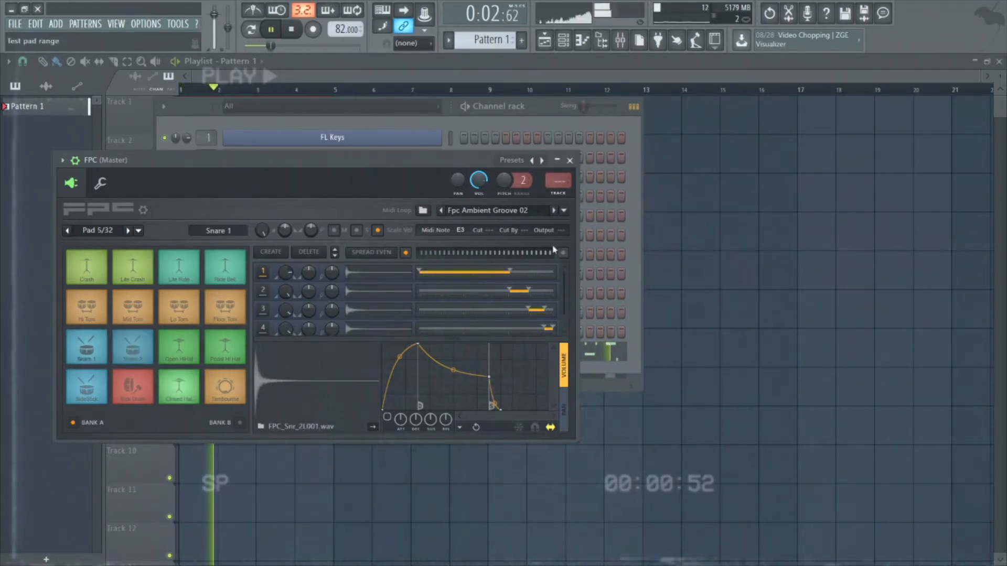
scroll(564, 232, "down", 4)
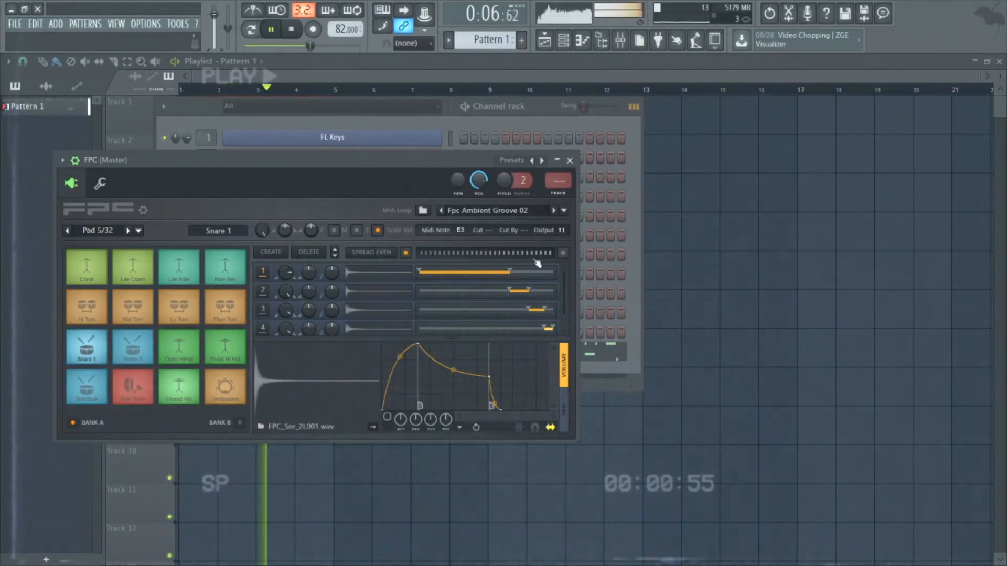
- Set the Closed Hat pad's output in FPC to 16
left_click(193, 390)
scroll(555, 229, "up", 19)
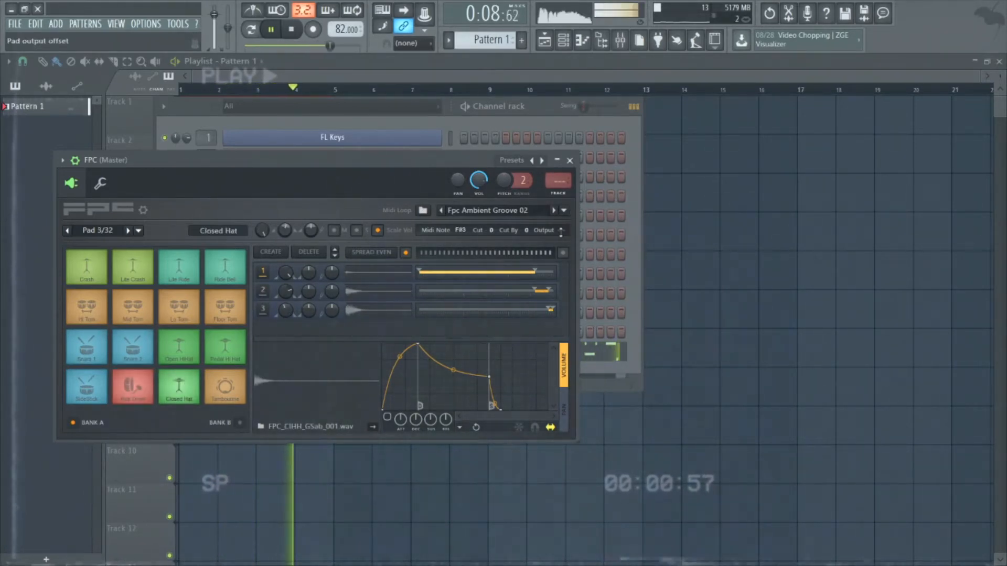
scroll(554, 230, "down", 3)
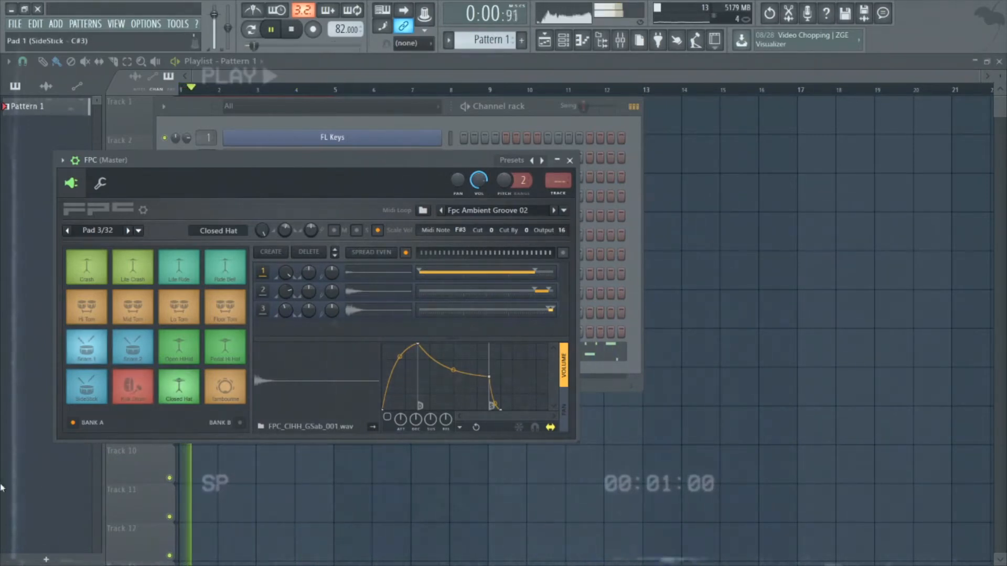
- Lower the faders of the kick through shaker mixer tracks together to about 51% (-12.5 dB)
left_click(256, 75)
left_click(621, 41)
left_click_drag(155, 220, 208, 224)
left_click_drag(195, 318, 195, 366)
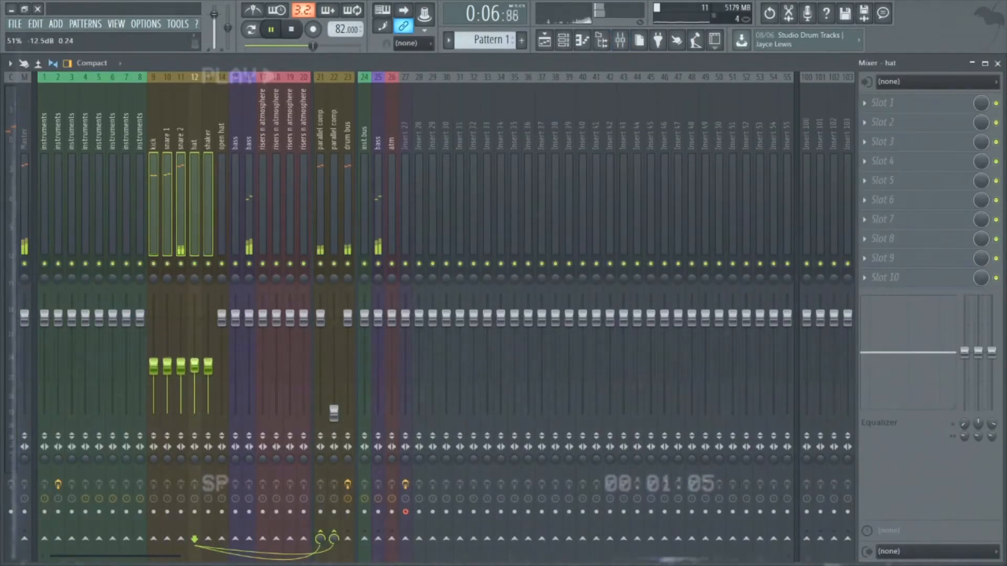
- Change the Closed Hat pad's output in FPC to 14 and lower the open hat mixer track's fader to near the other drums
left_click(563, 41)
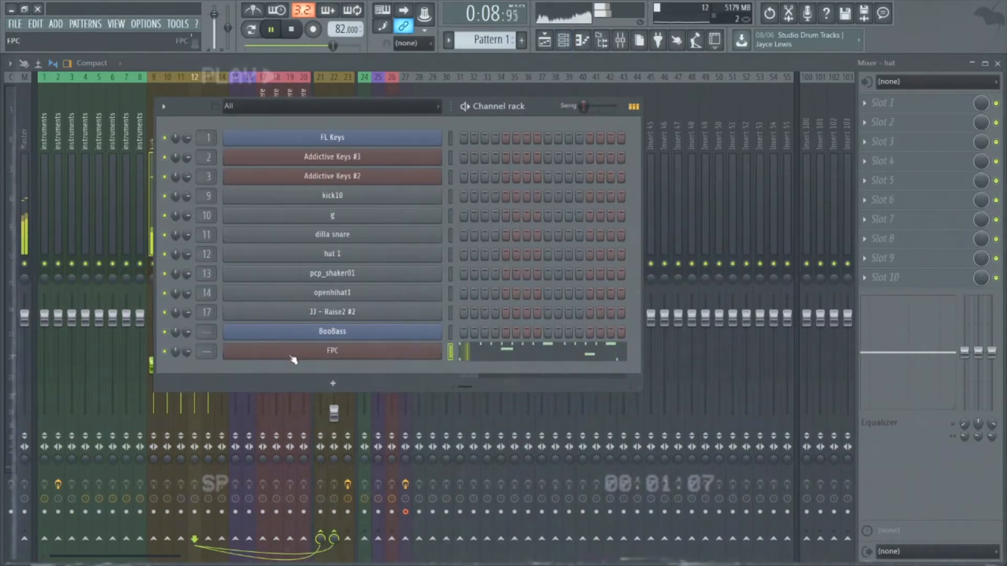
left_click(295, 351)
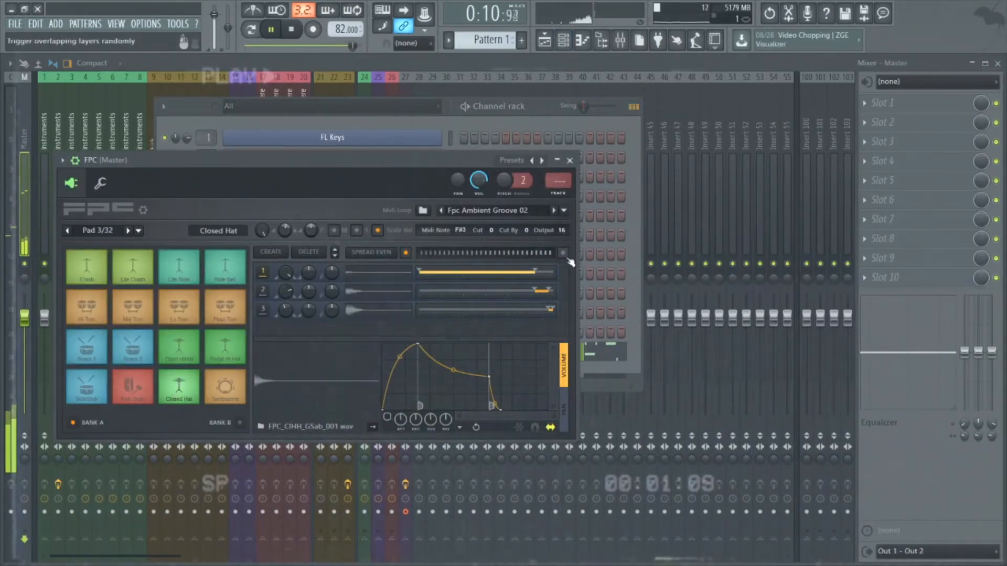
scroll(563, 230, "down", 1)
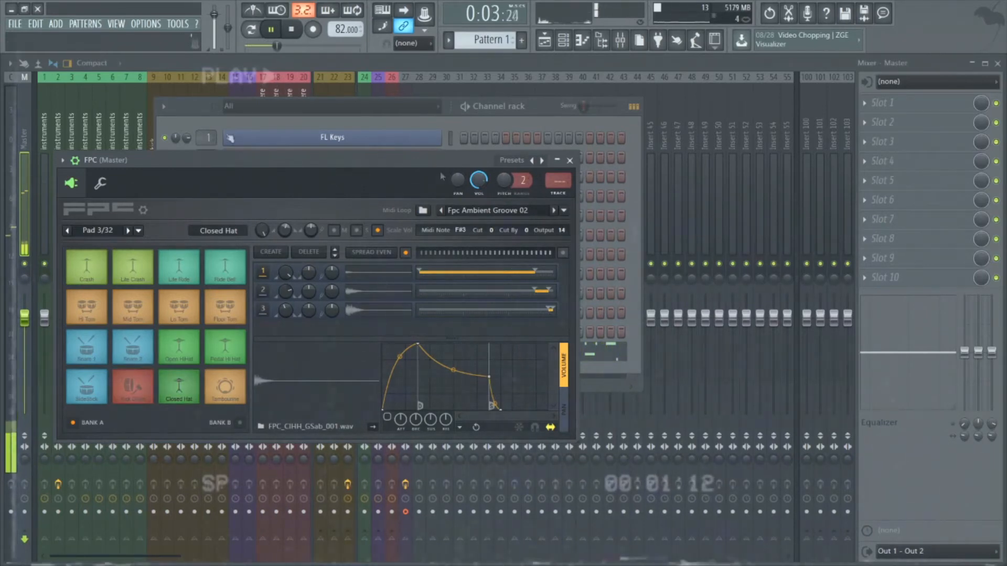
left_click(234, 88)
left_click_drag(227, 321, 227, 339)
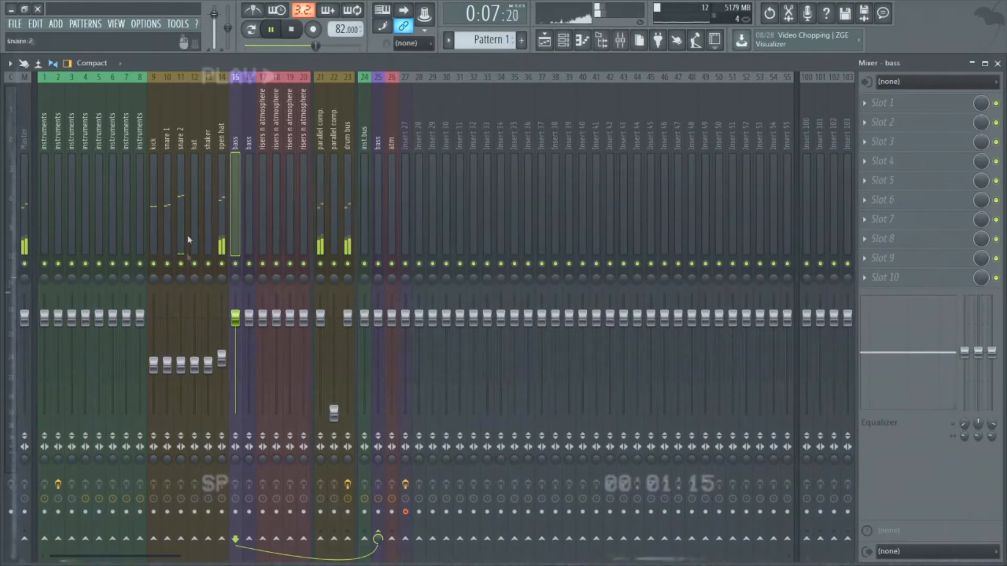
- Isolate the kick mixer track by soloing it, and leave the snare, hat and shaker tracks muted
left_click(180, 223)
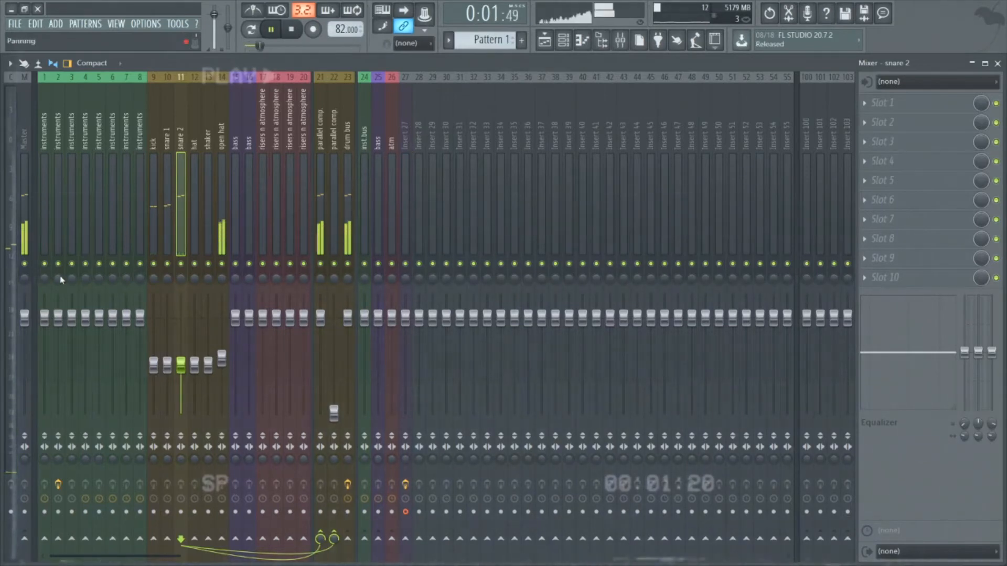
left_click(155, 233)
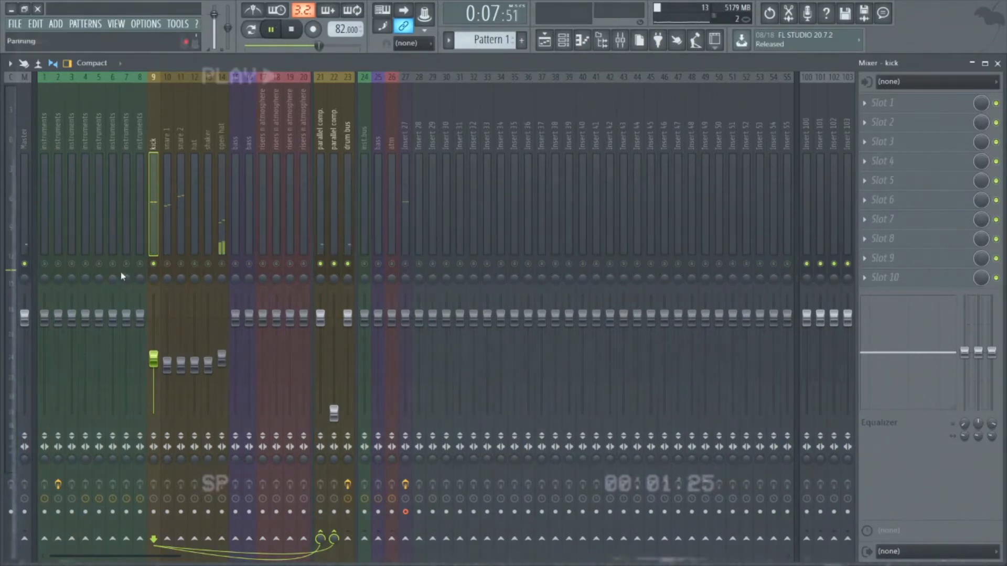
right_click(152, 264)
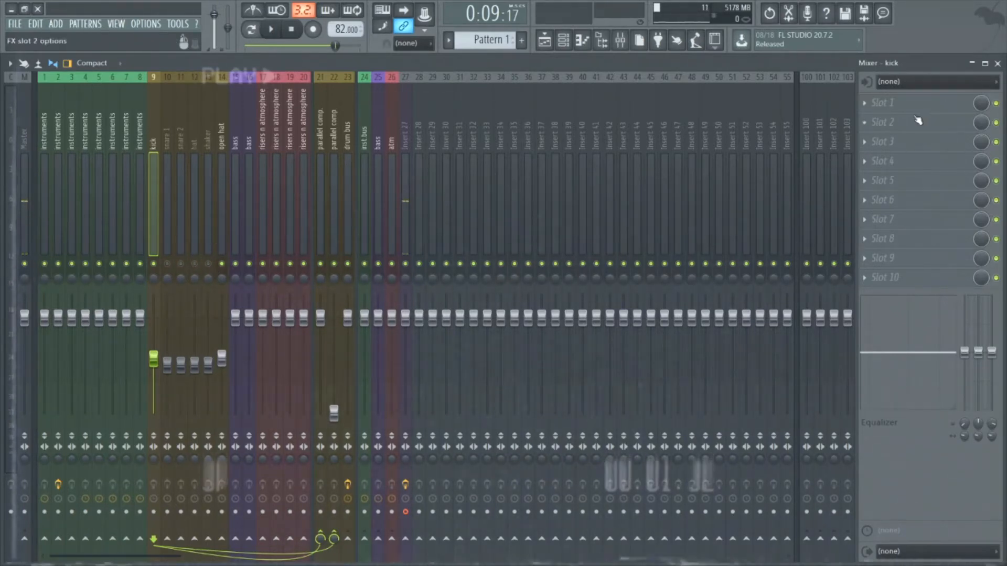
- Add Fruity Parametric EQ 2 to the kick track with band 7 as a low-pass filter at a reduced cutoff, and mute the open hat track
left_click(865, 104)
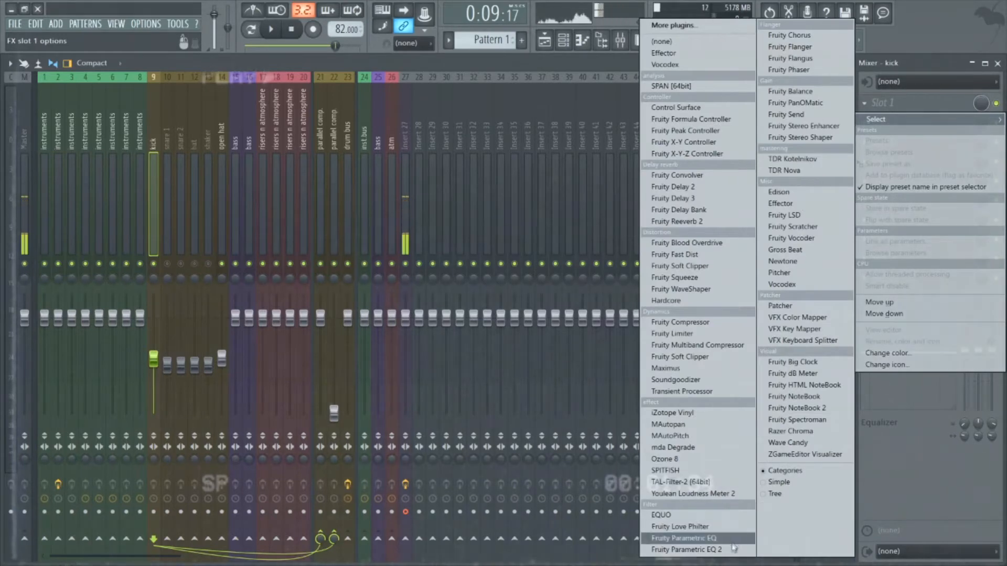
left_click(686, 549)
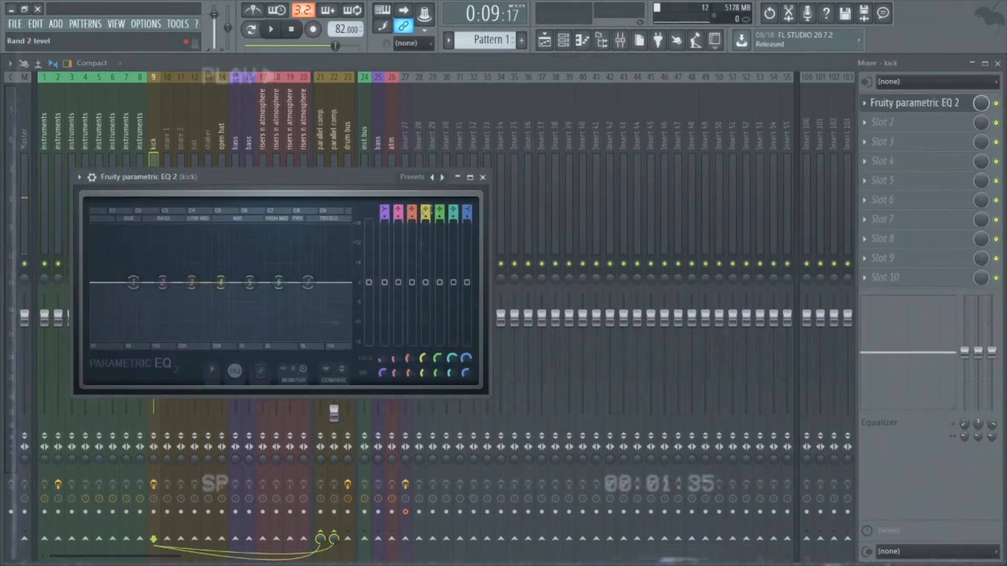
scroll(465, 211, "down", 6)
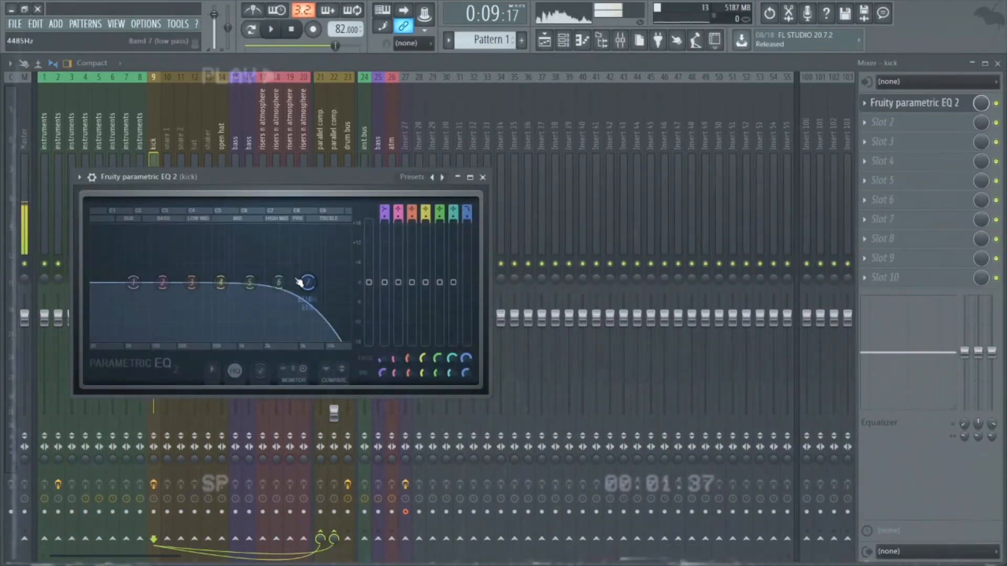
left_click_drag(308, 282, 232, 282)
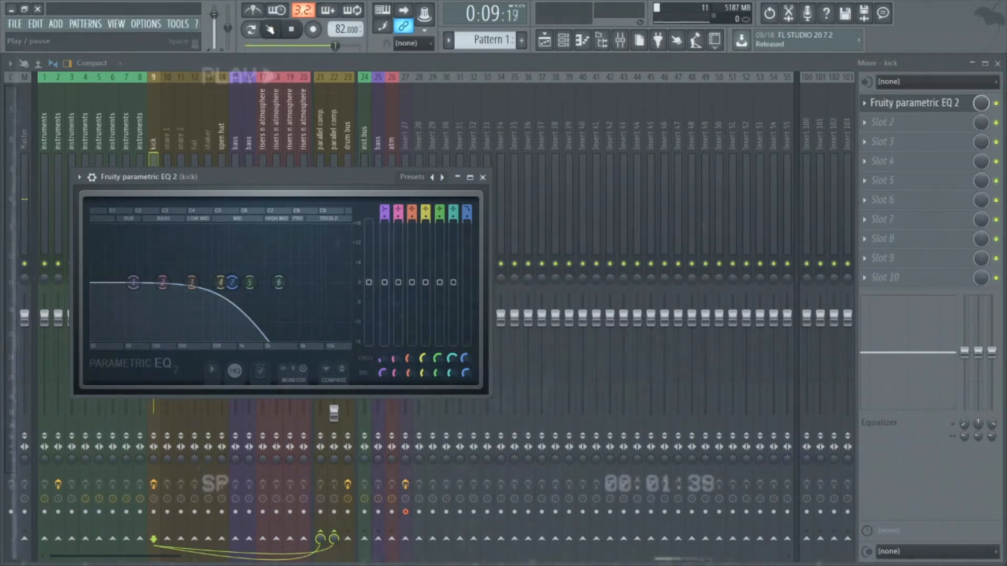
key("Escape")
left_click(221, 265)
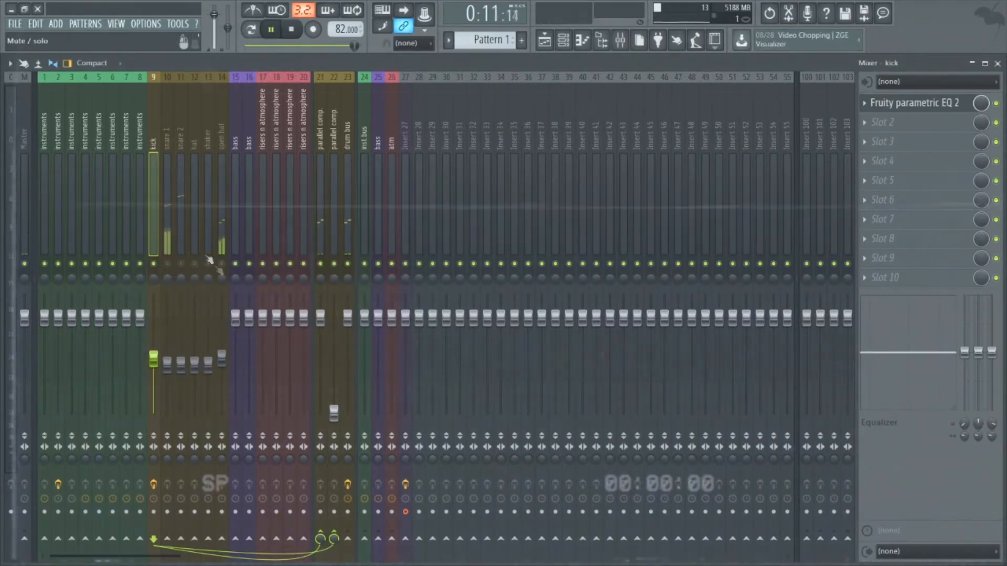
- In the kick's EQ, raise the main level to 4.9 dB and the band 7 low-pass frequency to 1465 Hz
left_click(899, 103)
scroll(375, 294, "up", 3)
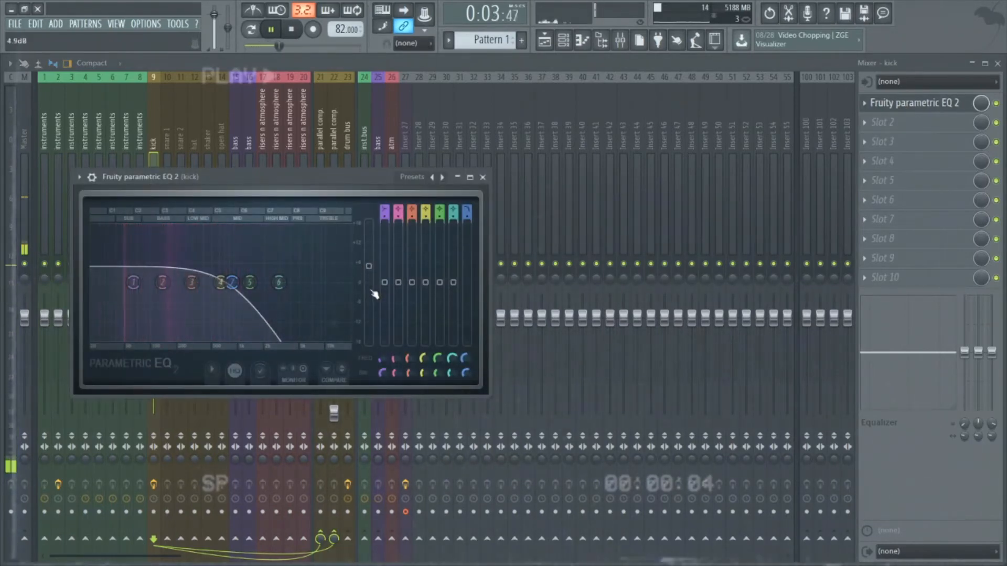
scroll(466, 363, "up", 4)
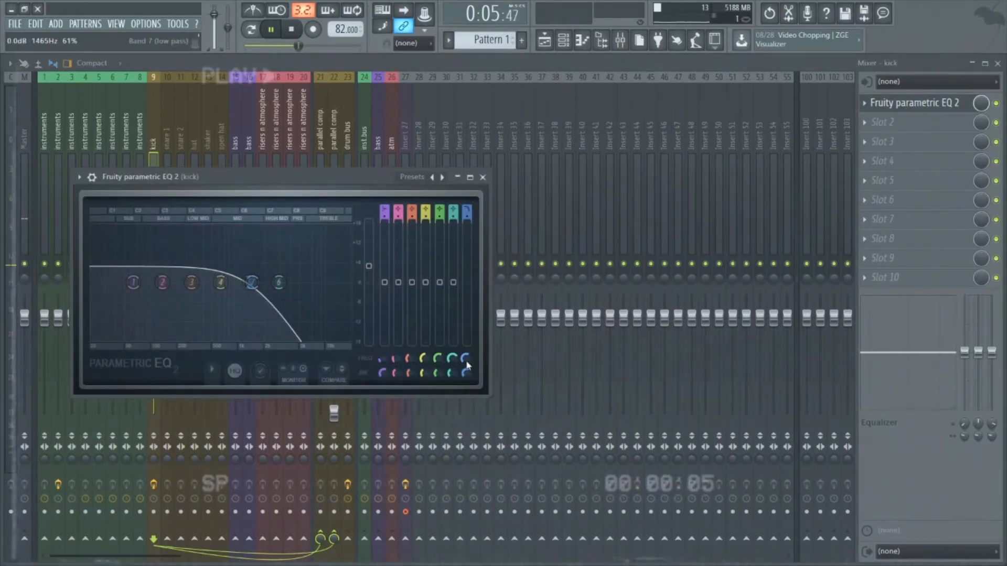
- Add Fruity Reeverb 2 to the second effect slot of the kick track
left_click(885, 123)
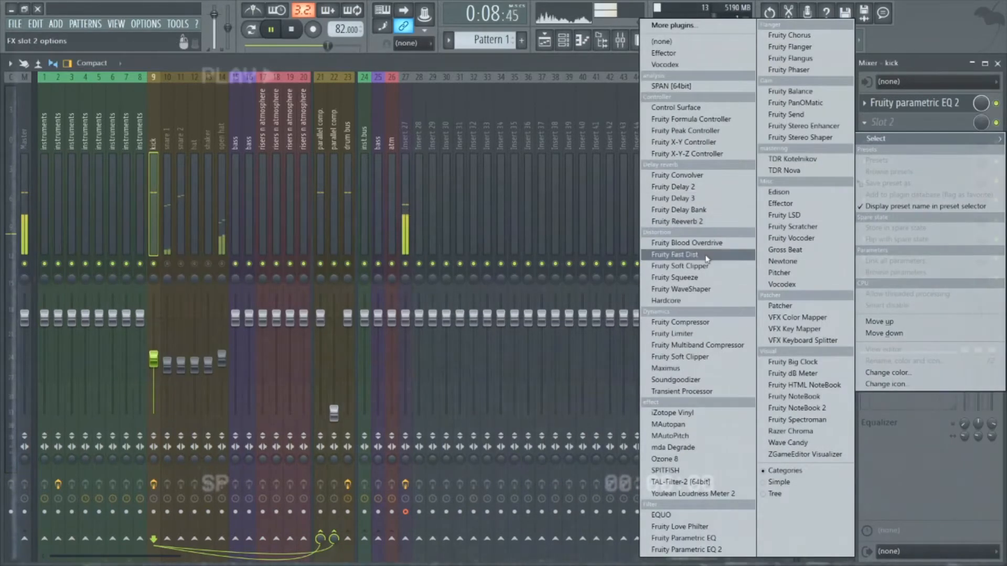
left_click(691, 222)
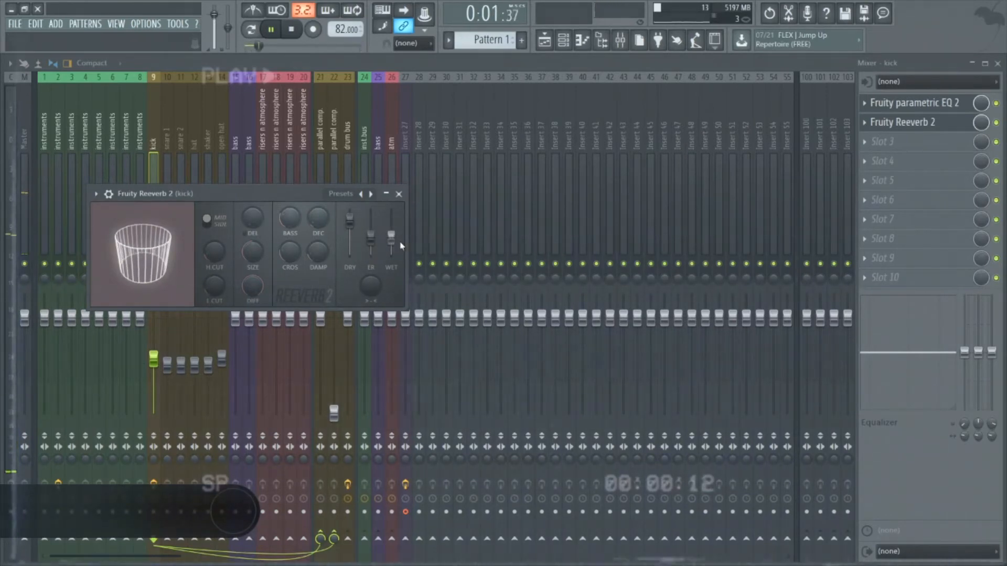
- Reduce the wet level and set the decay to 0.8 sec in the kick's Fruity Reeverb 2, and close its window
left_click_drag(398, 247, 398, 254)
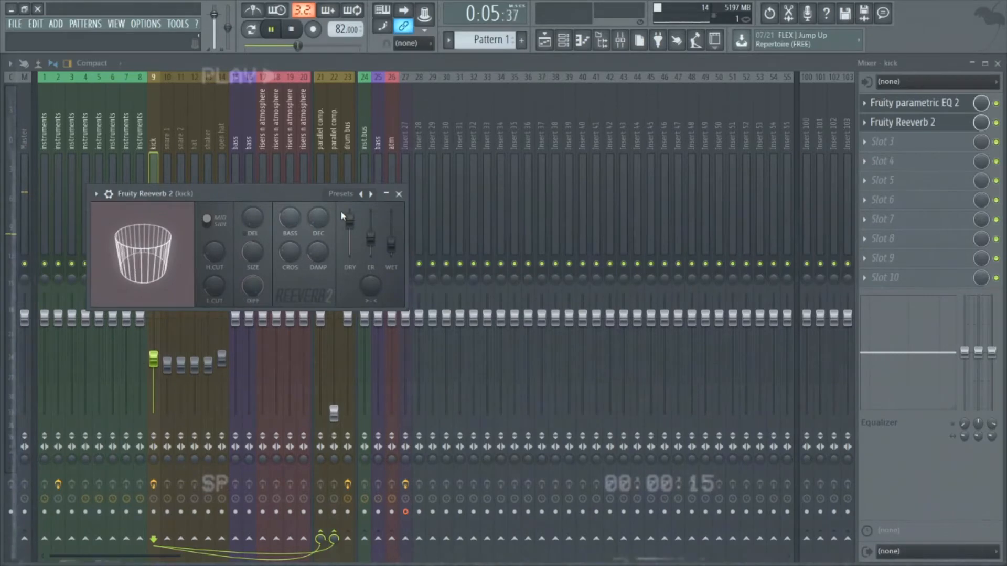
left_click_drag(318, 220, 317, 228)
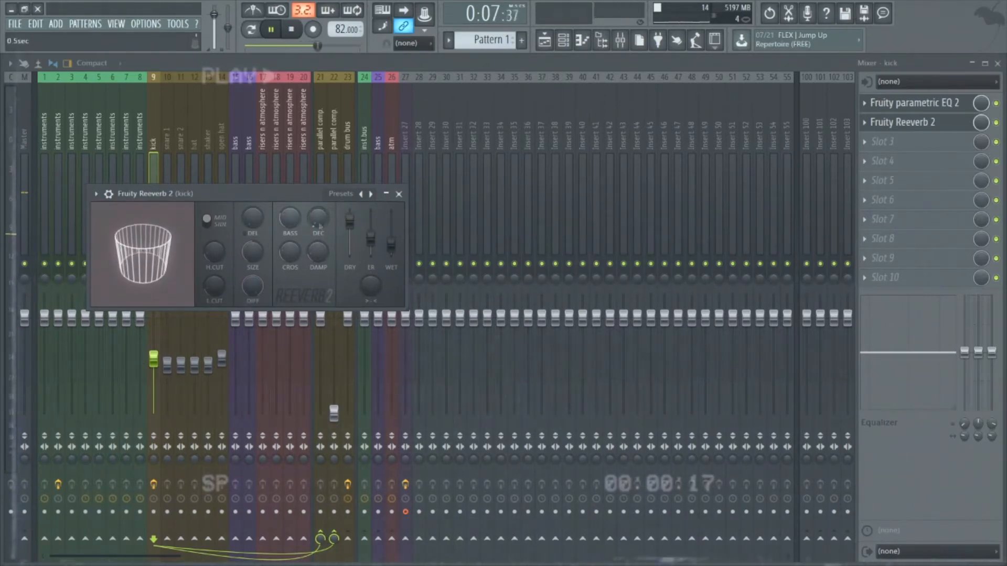
left_click_drag(393, 250, 393, 253)
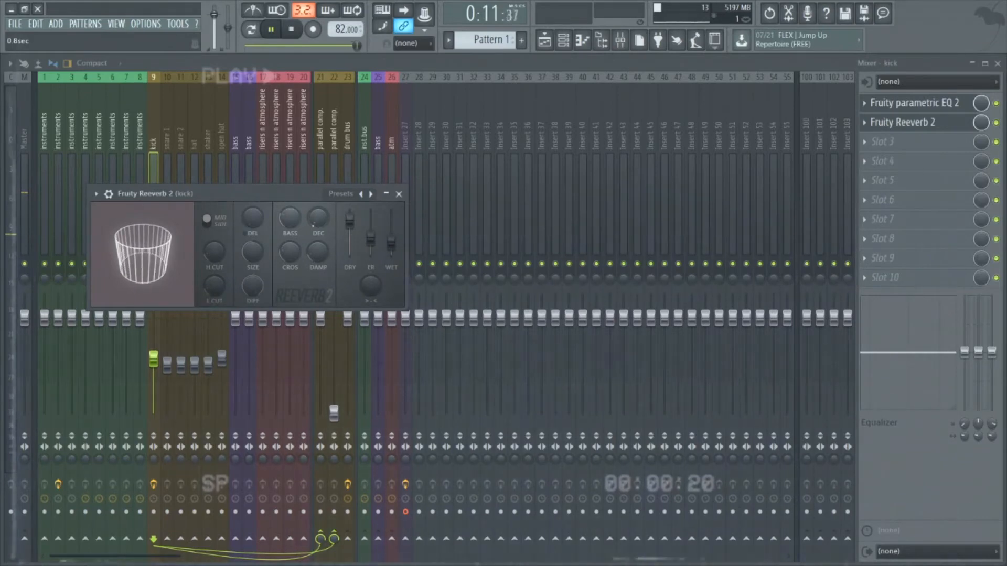
left_click_drag(392, 247, 393, 255)
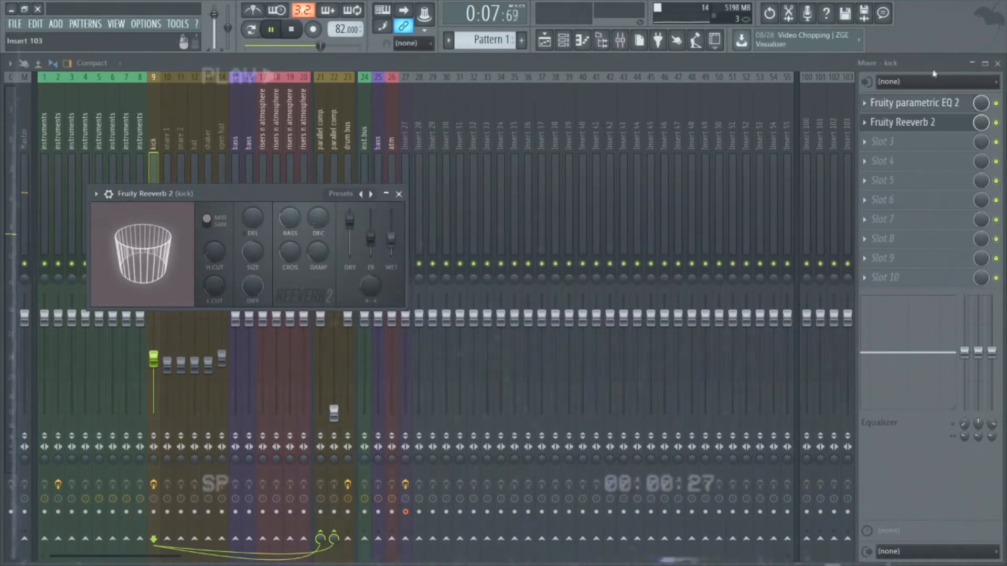
left_click(932, 122)
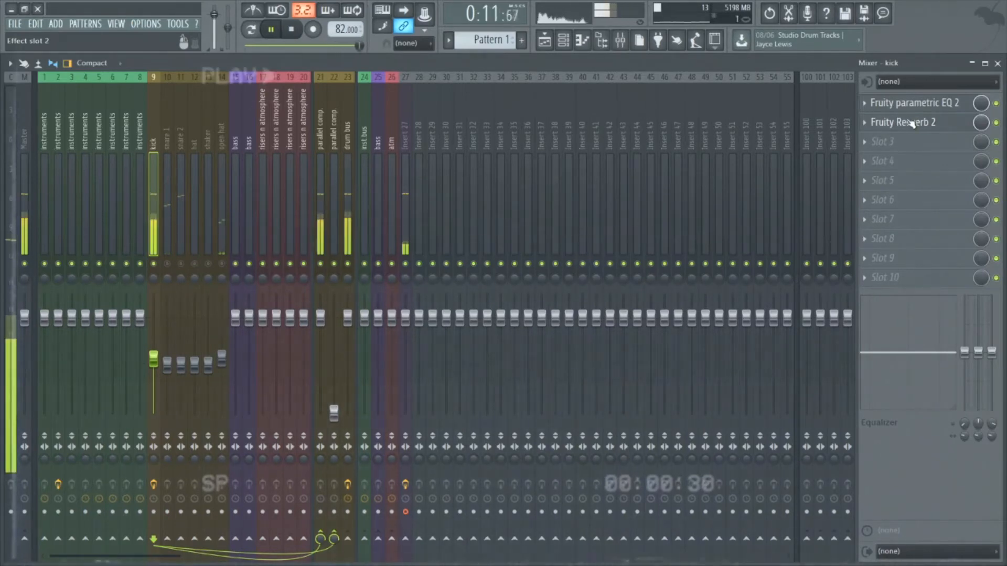
left_click(916, 106)
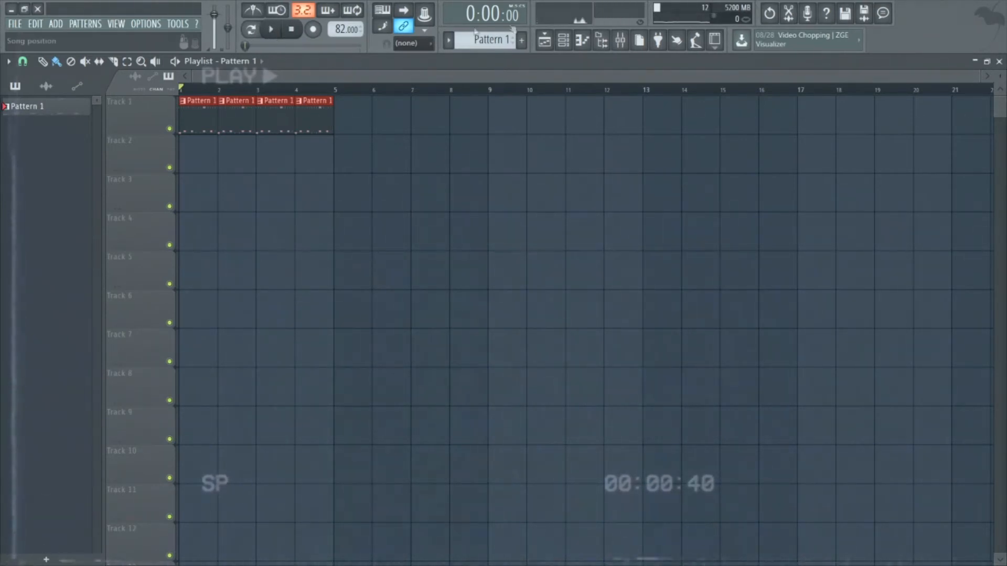
- Create a new pattern named c, place it at bar 1 of Track 2 and extend the clip to 8 bars
left_click(521, 39)
key("Return")
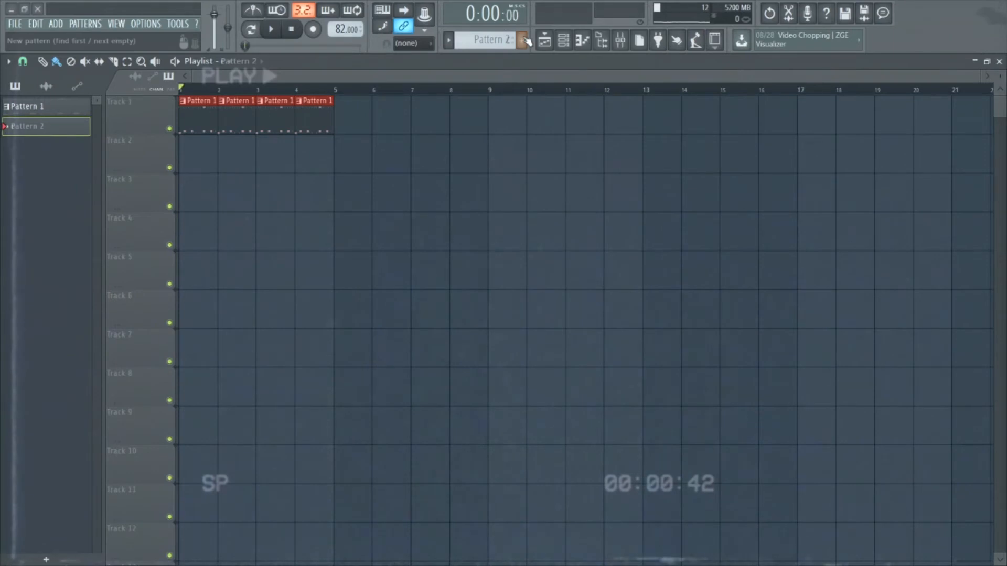
left_click(189, 145)
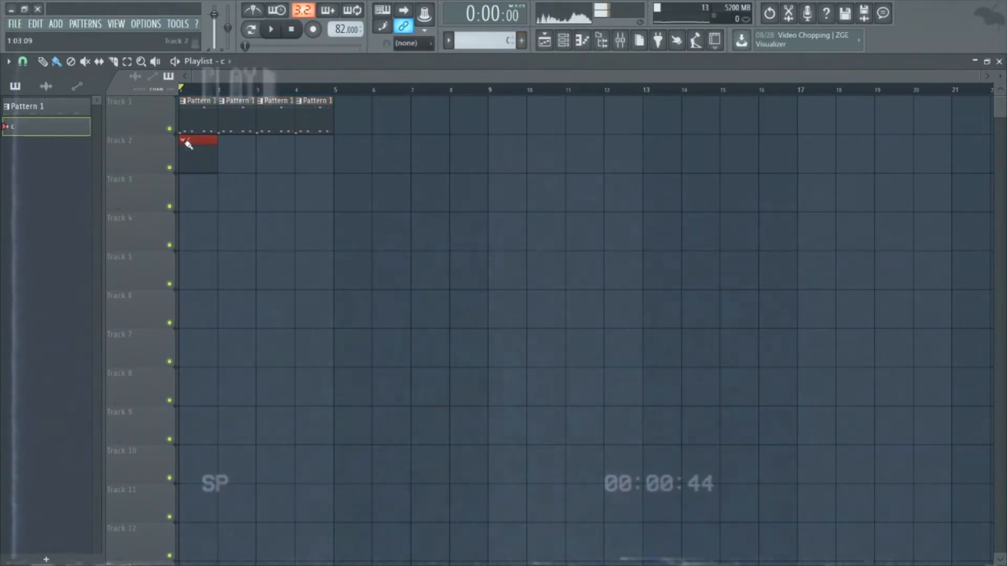
left_click_drag(218, 149, 345, 164)
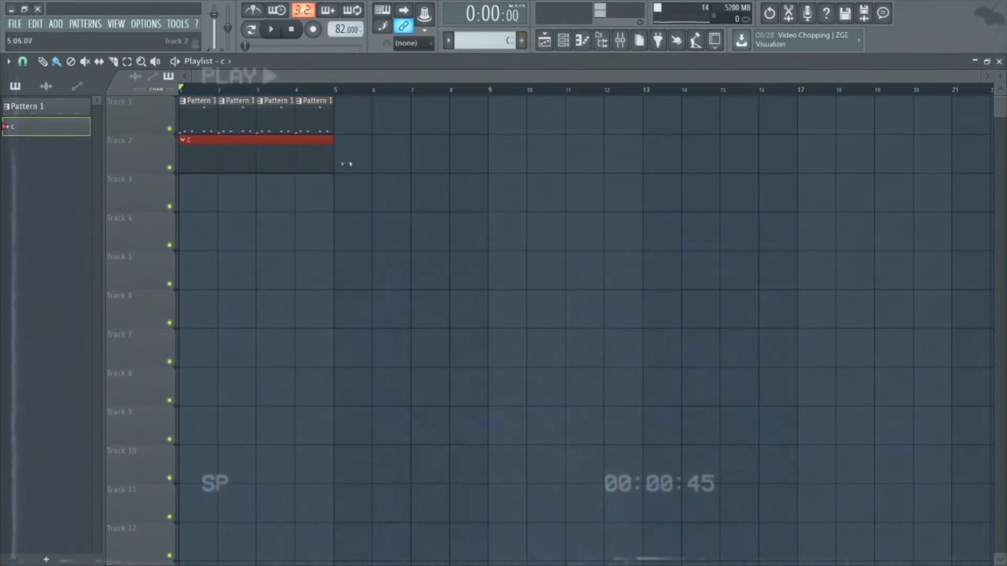
left_click_drag(459, 162, 475, 159)
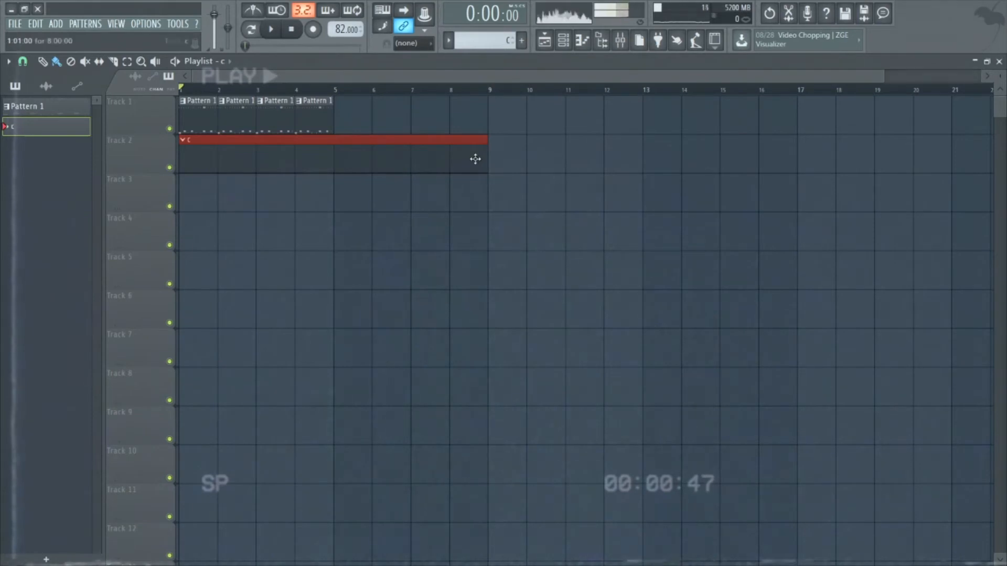
- Record a chord progression with the FL Keys channel into pattern c over bars 1 to 4
left_click(350, 104)
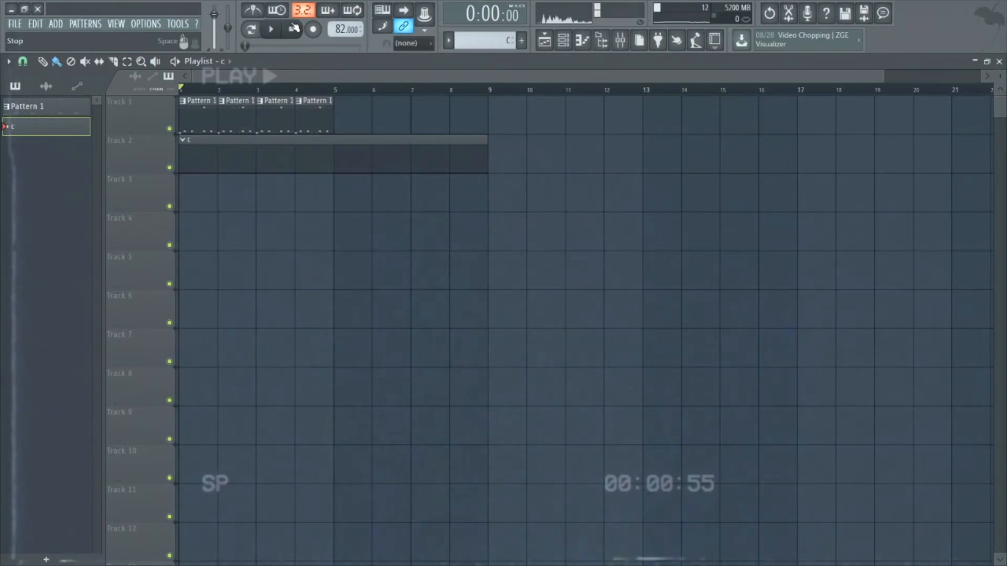
left_click(544, 40)
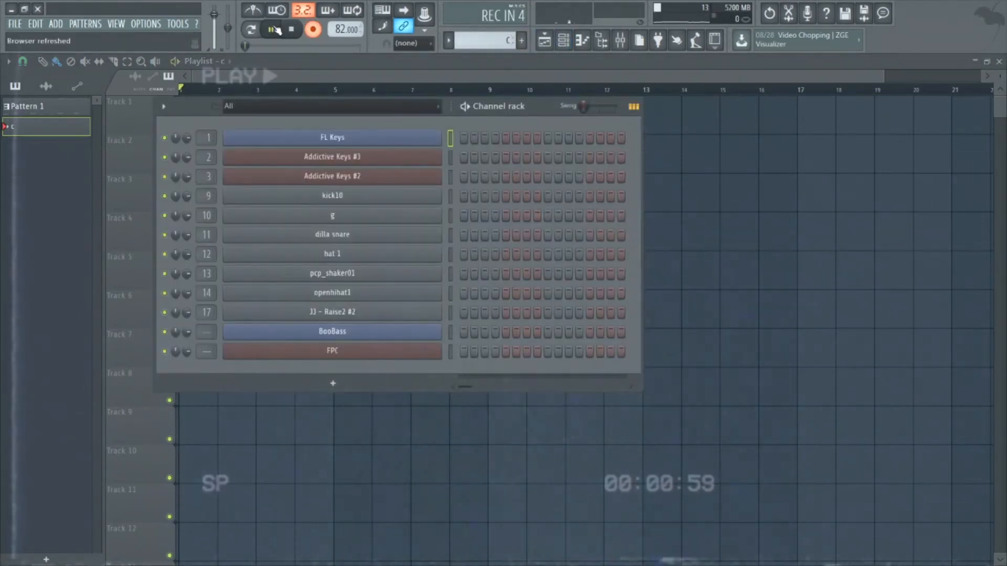
left_click(276, 79)
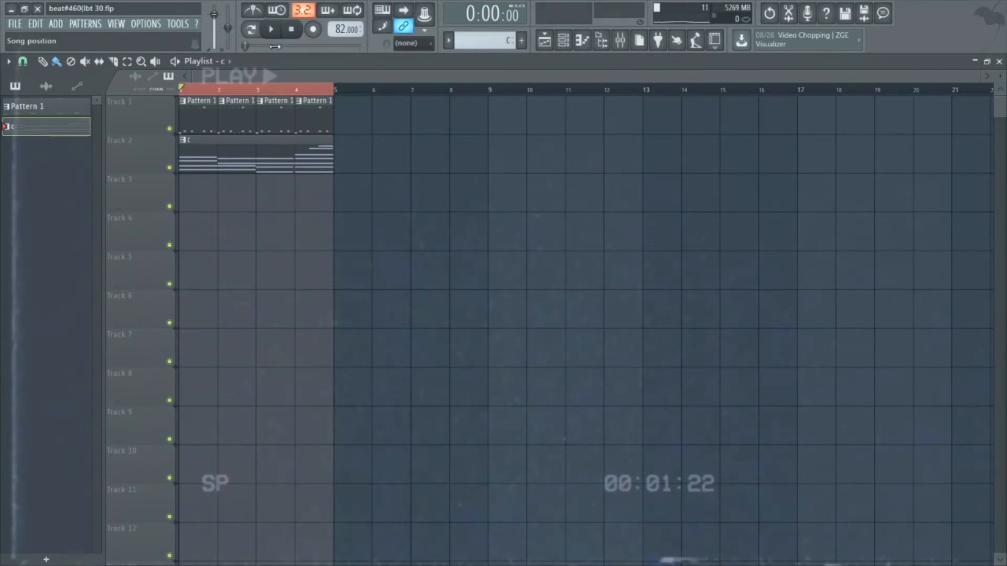
- Undo the first bass take in pattern b on Track 3 and record the bass line again over bars 1 to 4
key("space")
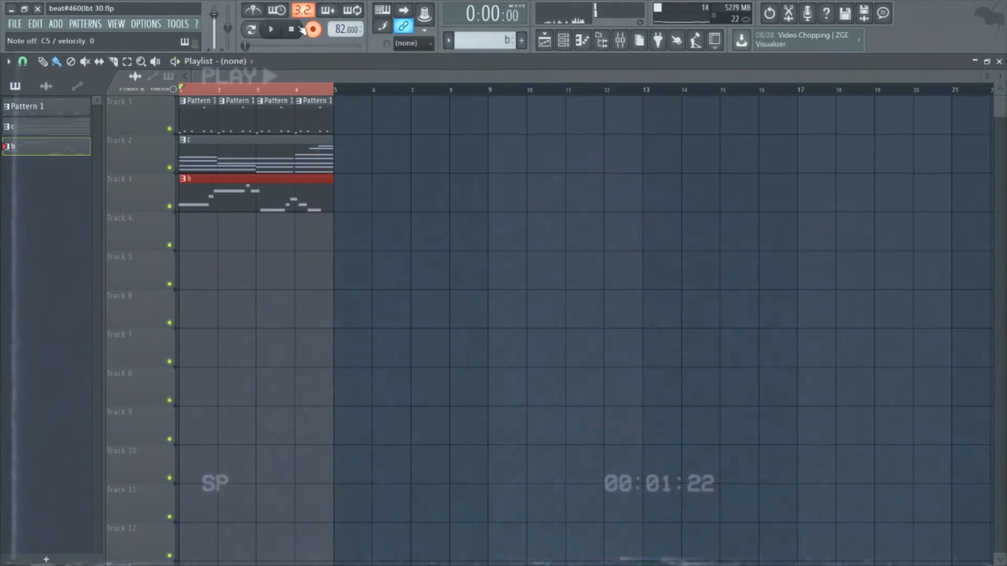
key("ctrl+z")
key("space")
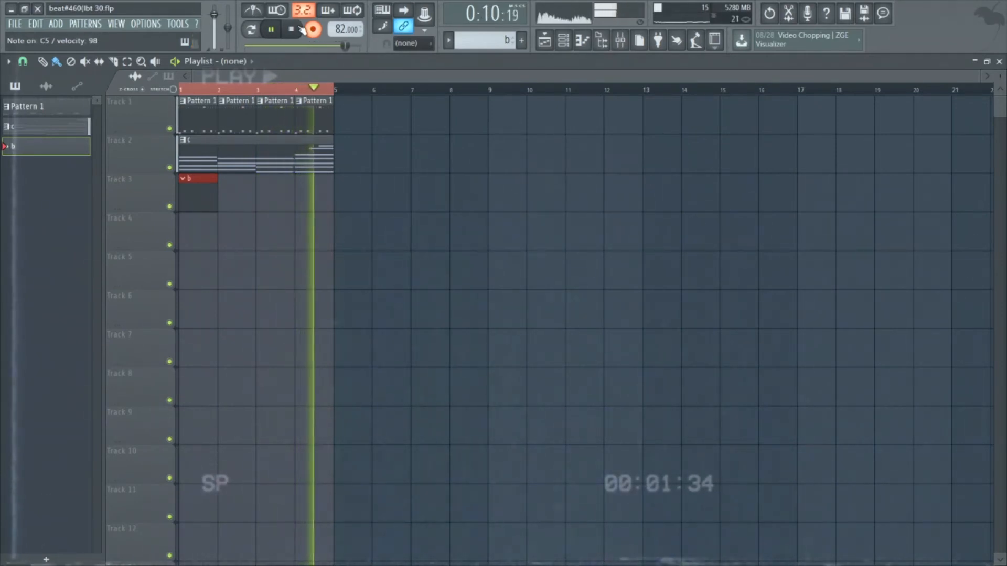
left_click(300, 28)
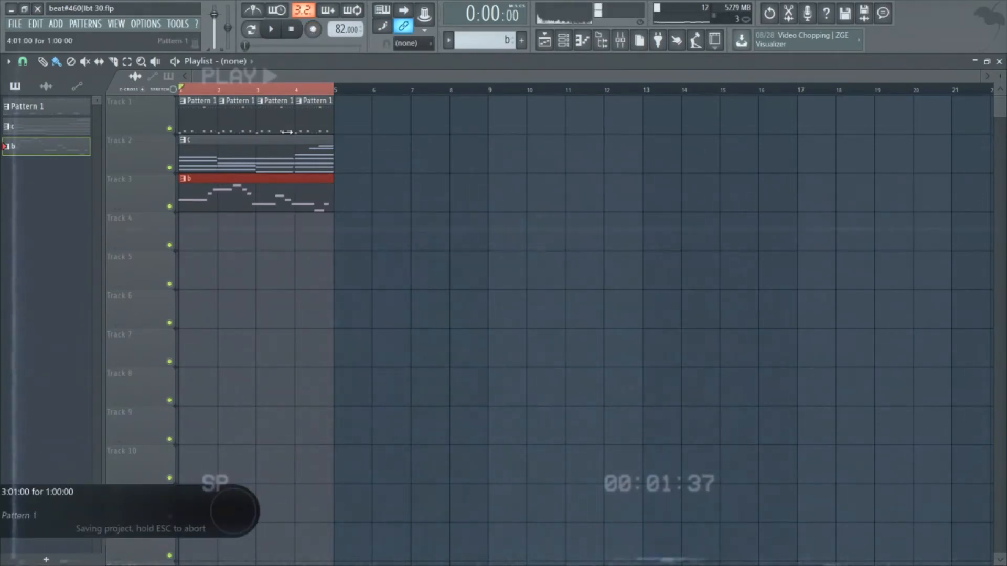
- Open the BooBass notes of pattern b in the piano roll and quantize them with the Default template
key("space")
double_click(262, 191)
key("alt+q")
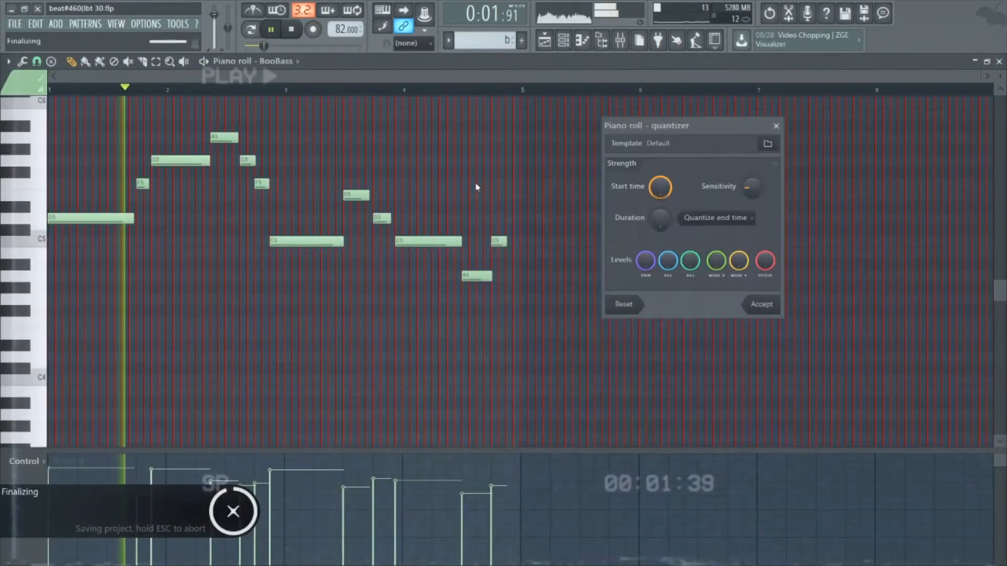
left_click(761, 303)
- Nudge the long G5 note before bar 2 slightly earlier to start right after the F5 note, and undo the extra move
scroll(142, 145, "up", 2)
scroll(142, 144, "up", 2)
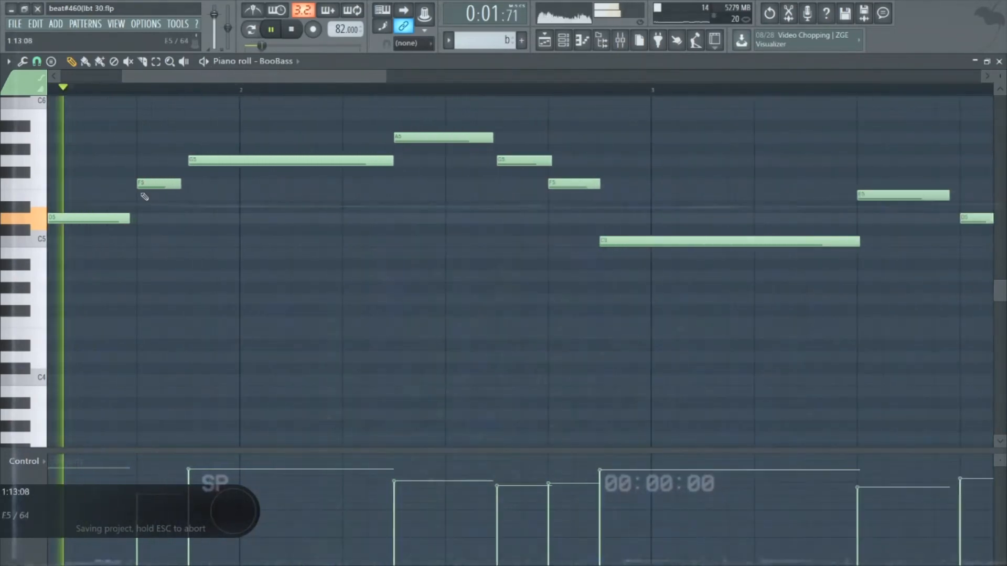
key("space")
left_click_drag(197, 161, 191, 161)
key("space")
key("space")
key("ctrl+z")
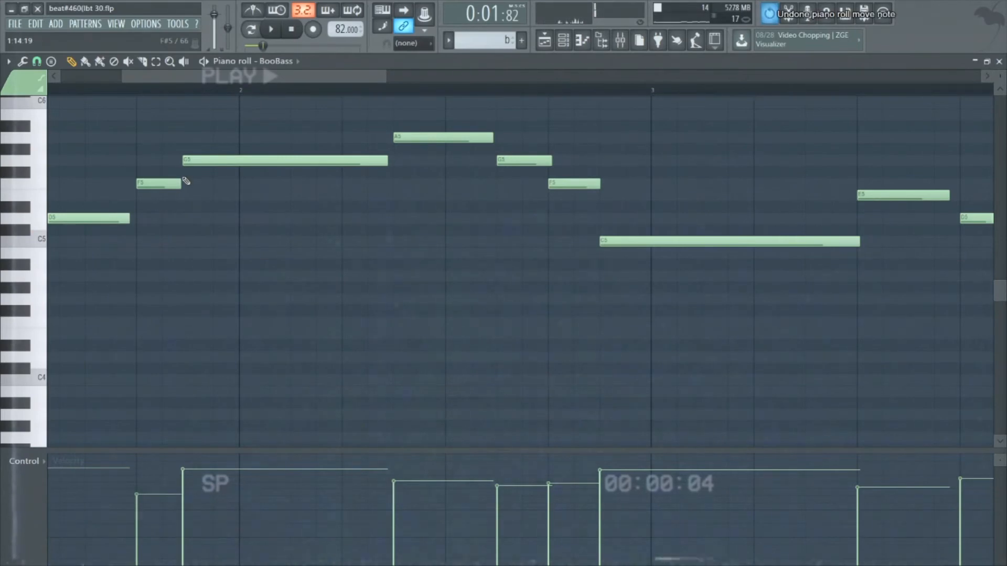
- Select the long G5 bass note and apply a flam with absolute time and grouped notes
left_click(206, 163)
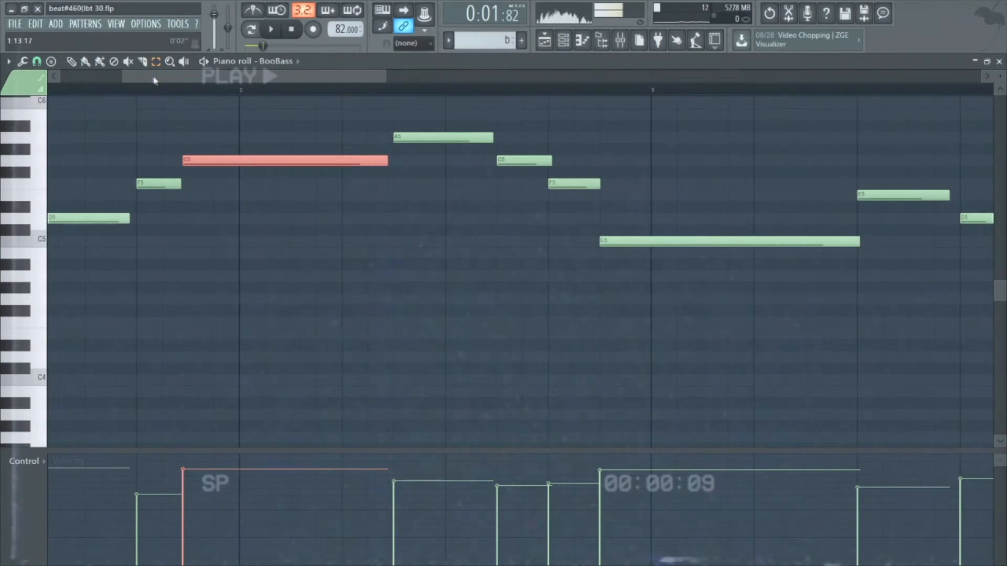
left_click_drag(154, 80, 113, 82)
left_click_drag(357, 120, 380, 206)
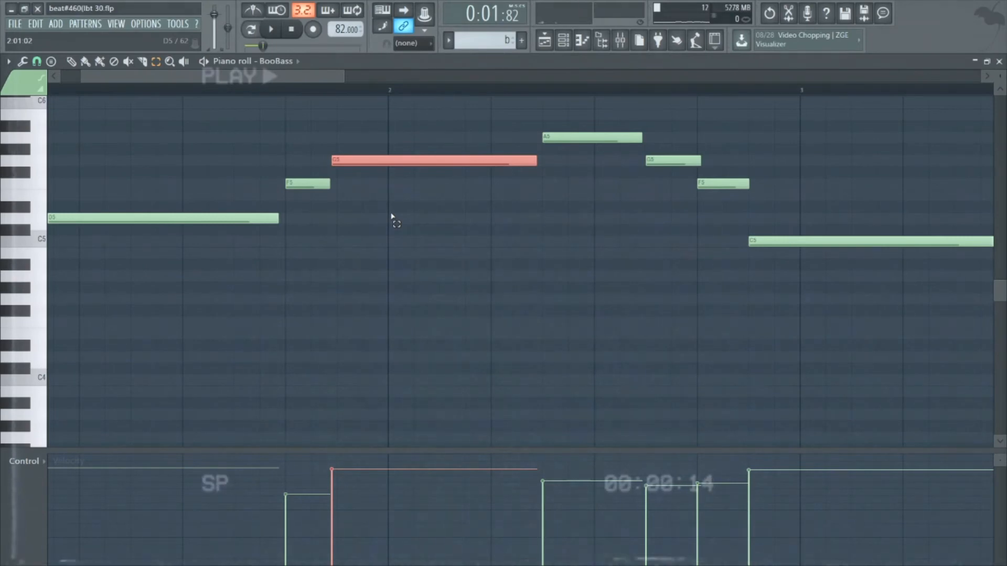
key("alt+f")
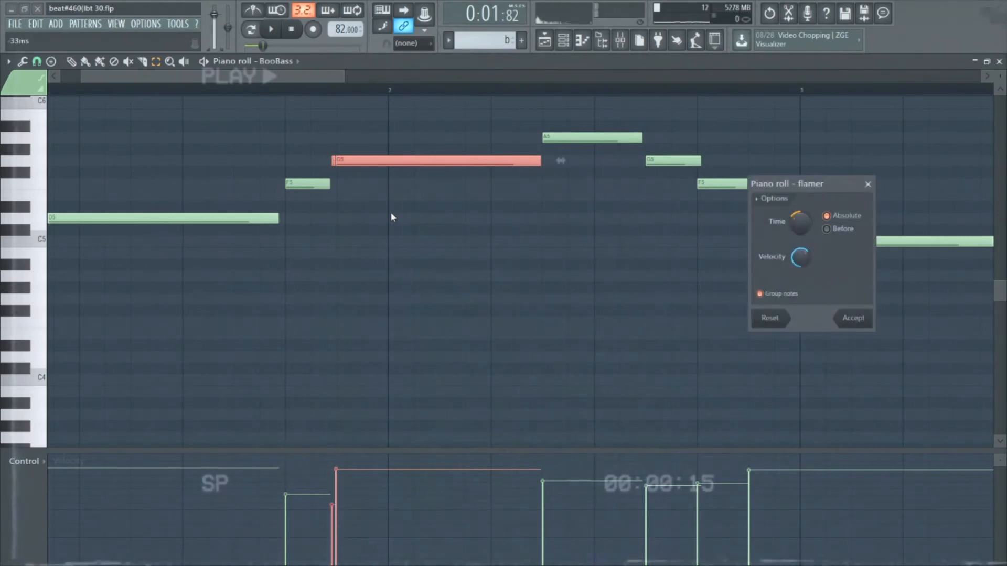
left_click(870, 317)
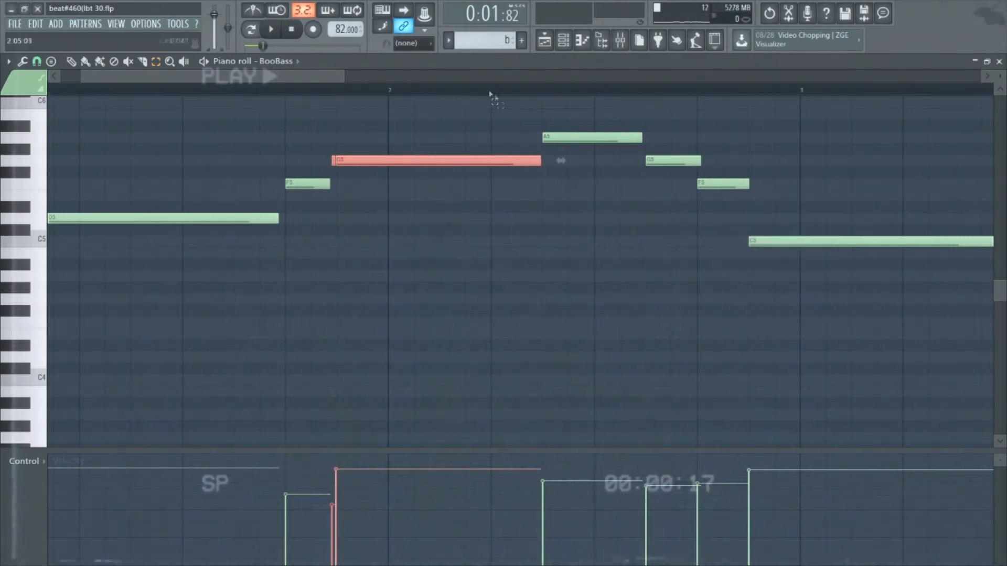
- Play the bass line and apply the same absolute, grouped flam to the long C5 note before bar 3
left_click(271, 29)
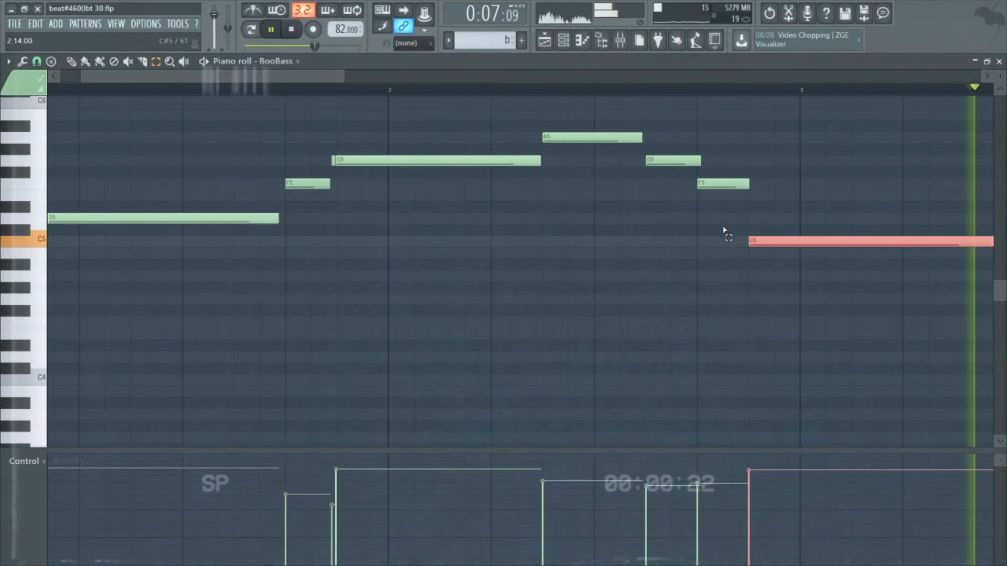
key("alt+n")
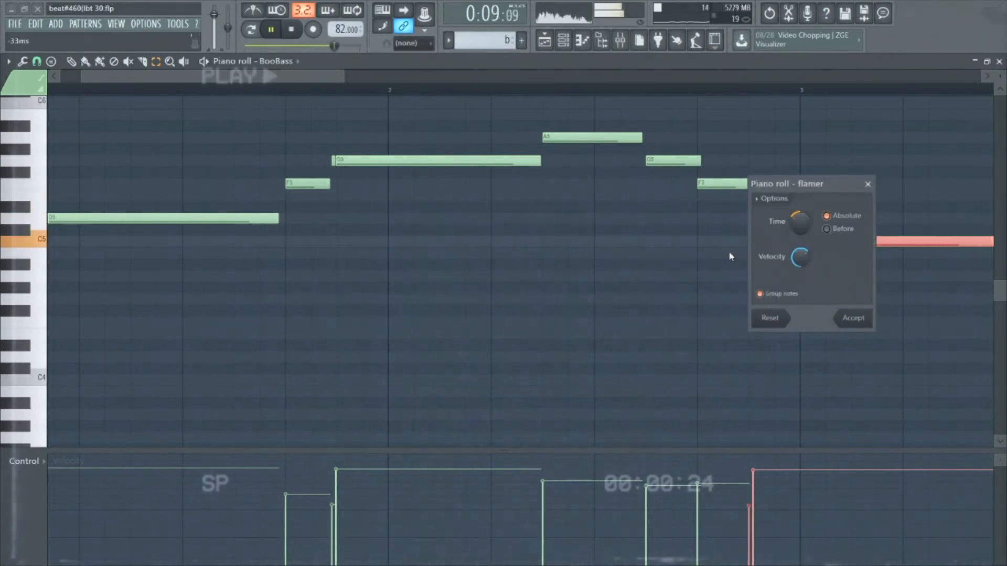
left_click(856, 312)
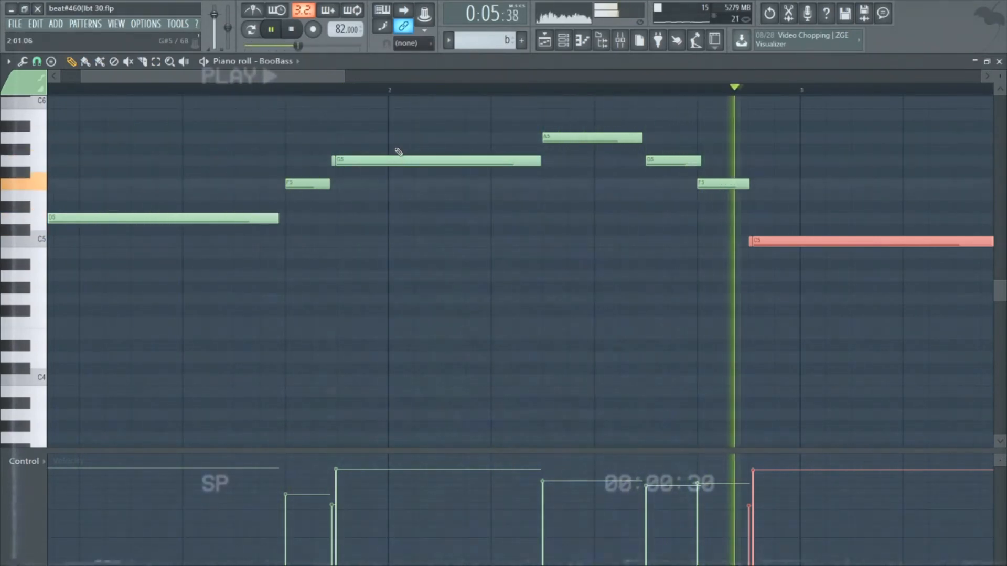
left_click_drag(344, 76, 706, 76)
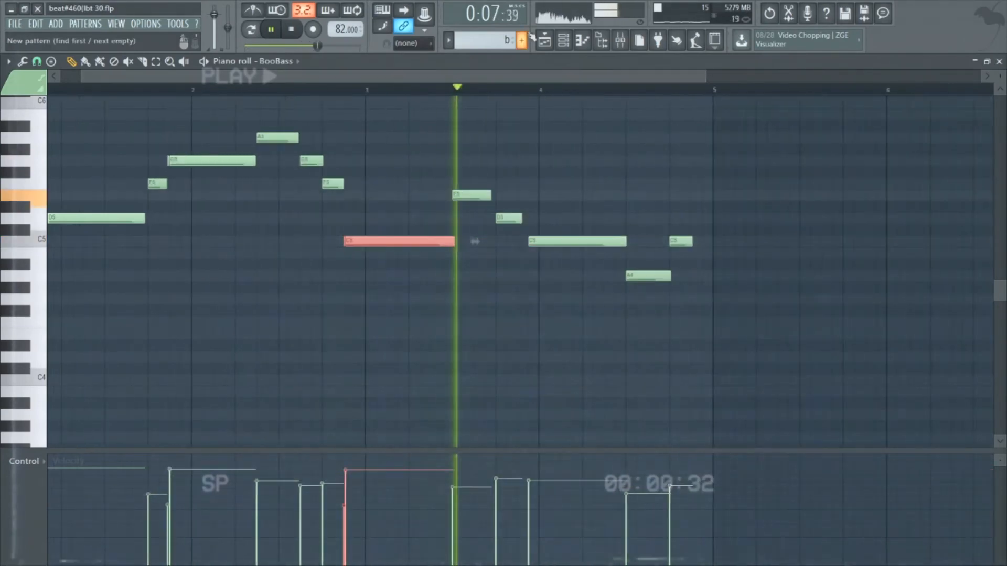
key("space")
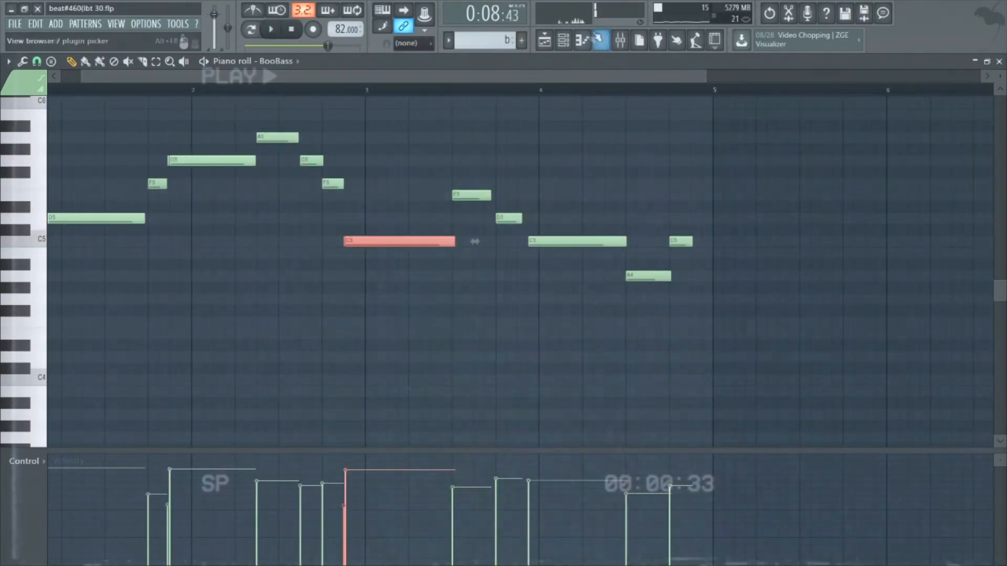
- Open the BooBass channel's miscellaneous settings and make it cut itself, with Cut and By set to 4
left_click(565, 42)
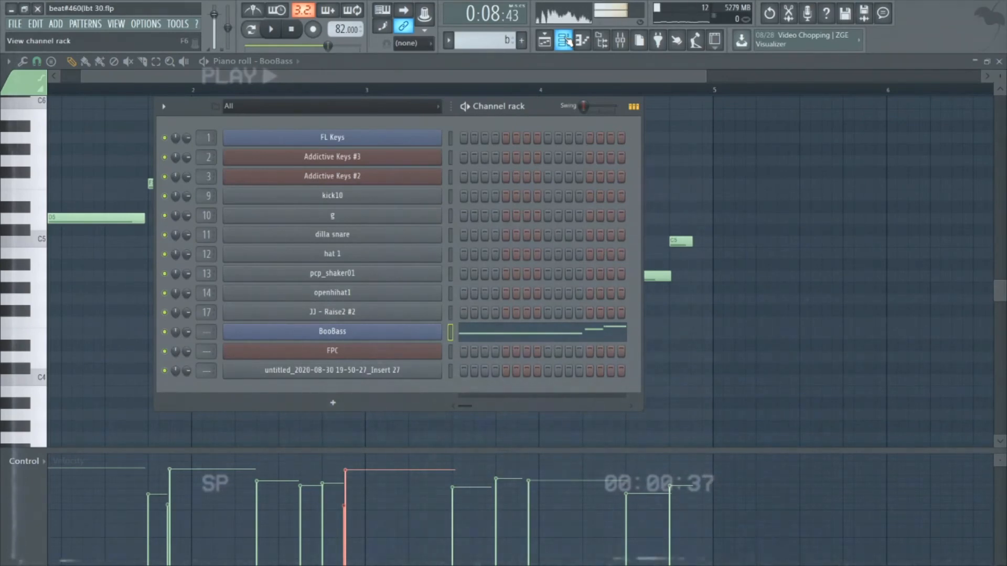
left_click(325, 333)
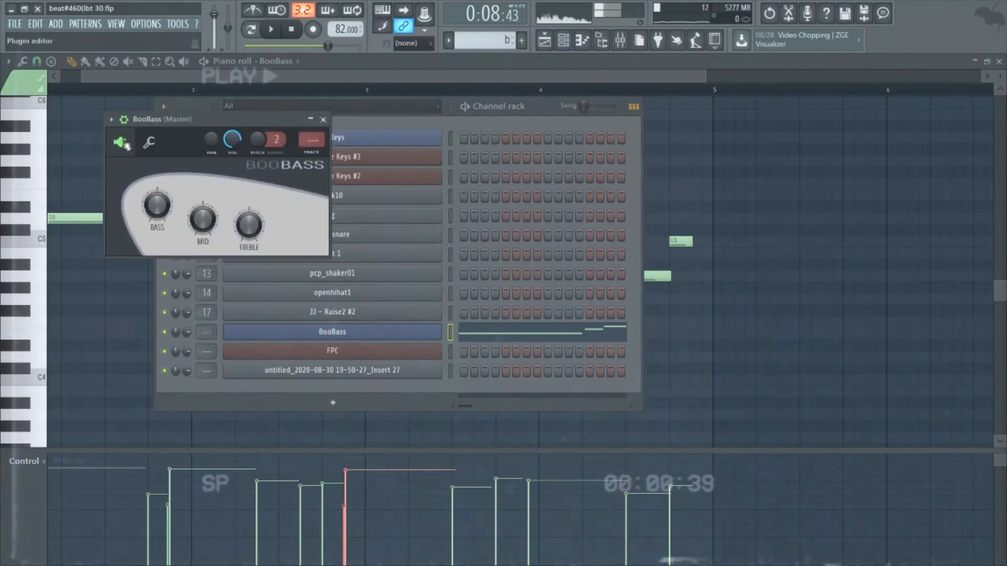
left_click(151, 143)
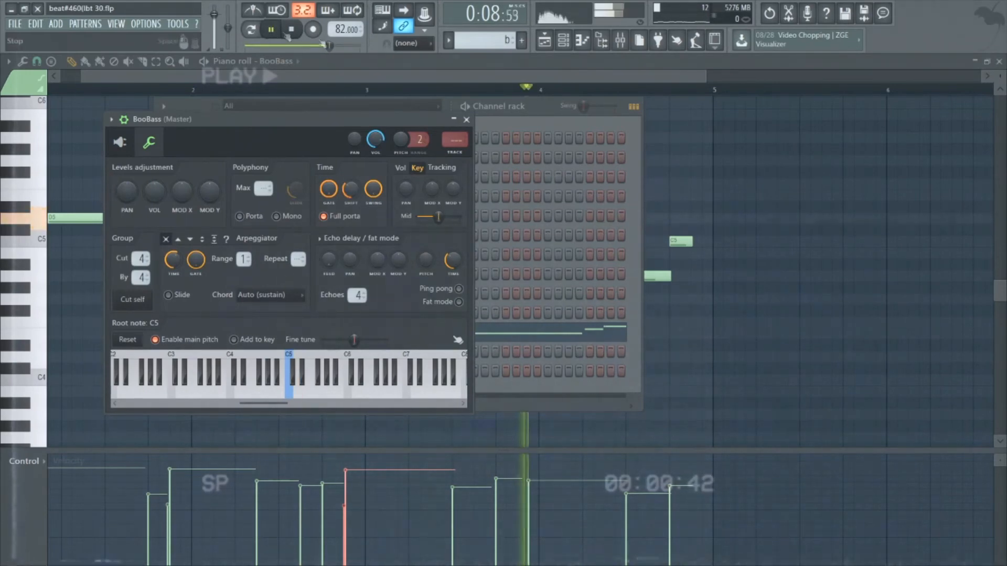
- Record a melody into pattern m on Track 4 of the playlist, undoing the first take and recording it again
key("F5")
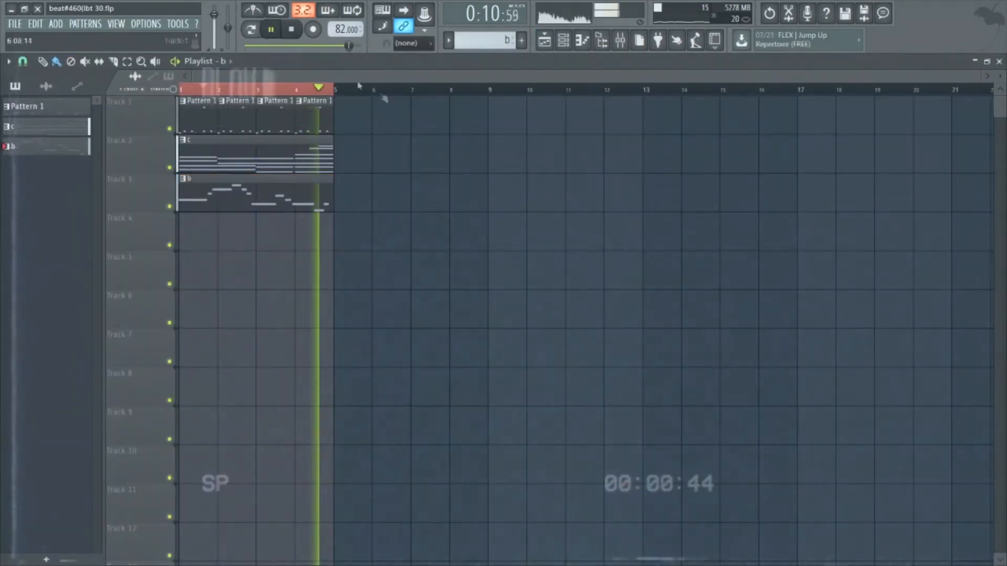
left_click(288, 27)
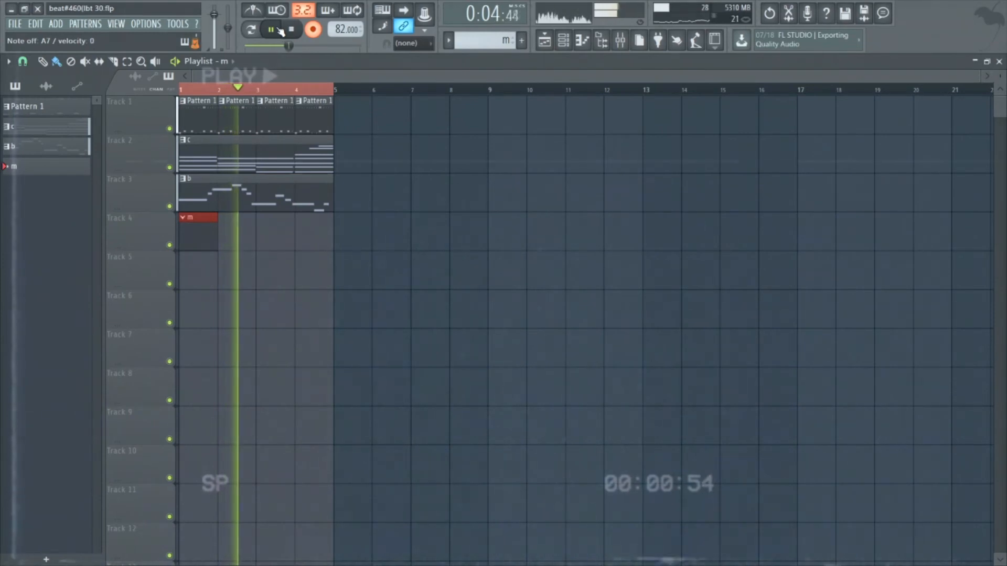
key("space")
key("ctrl+z")
key("space")
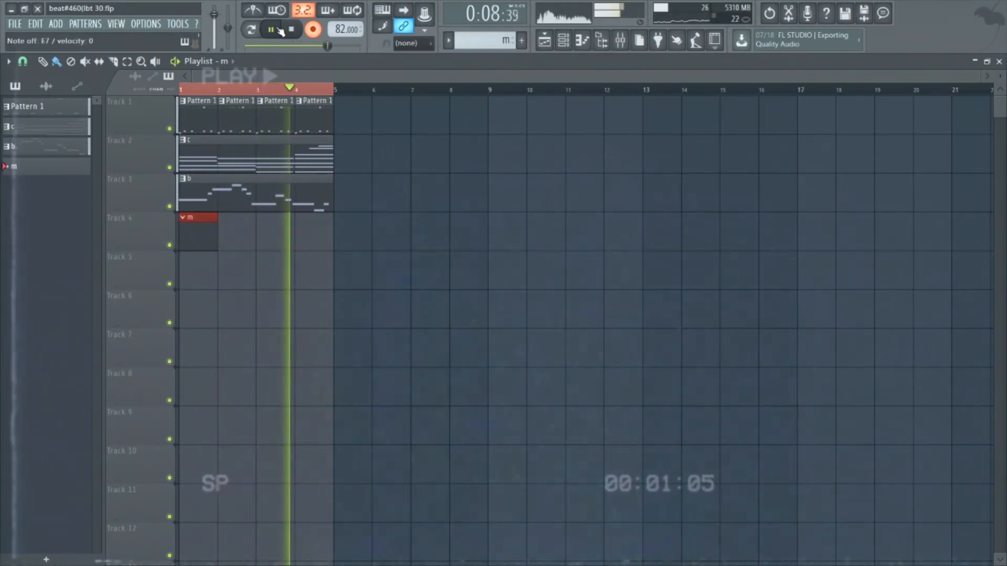
key("space")
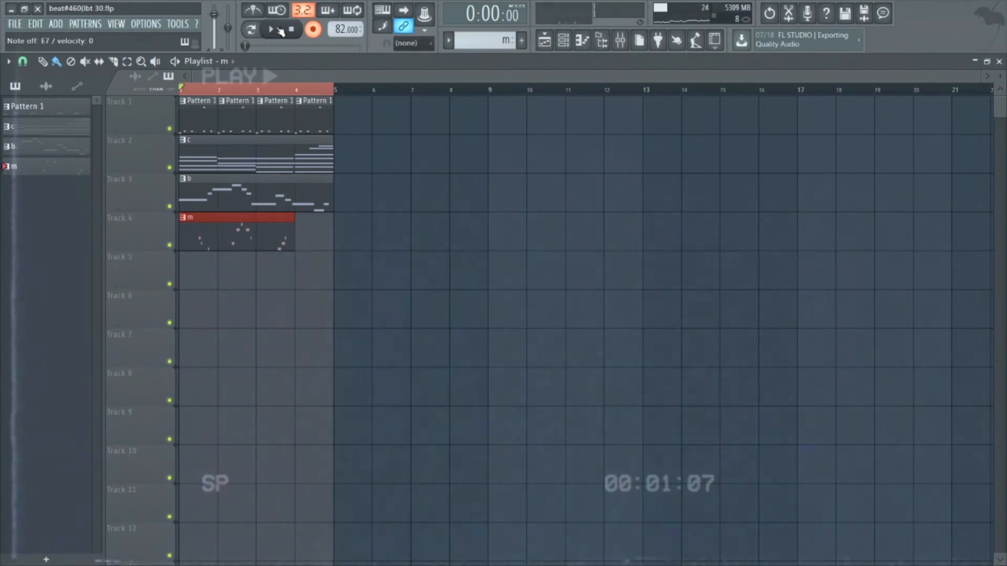
- Undo the recorded melody take and route the BooBass channel to mixer track 15
key("ctrl+z")
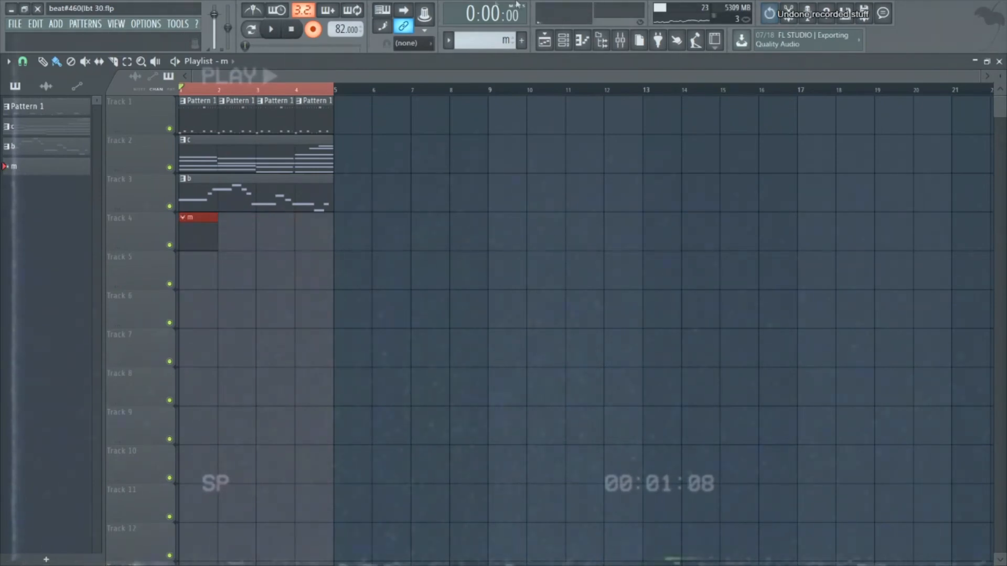
left_click(619, 41)
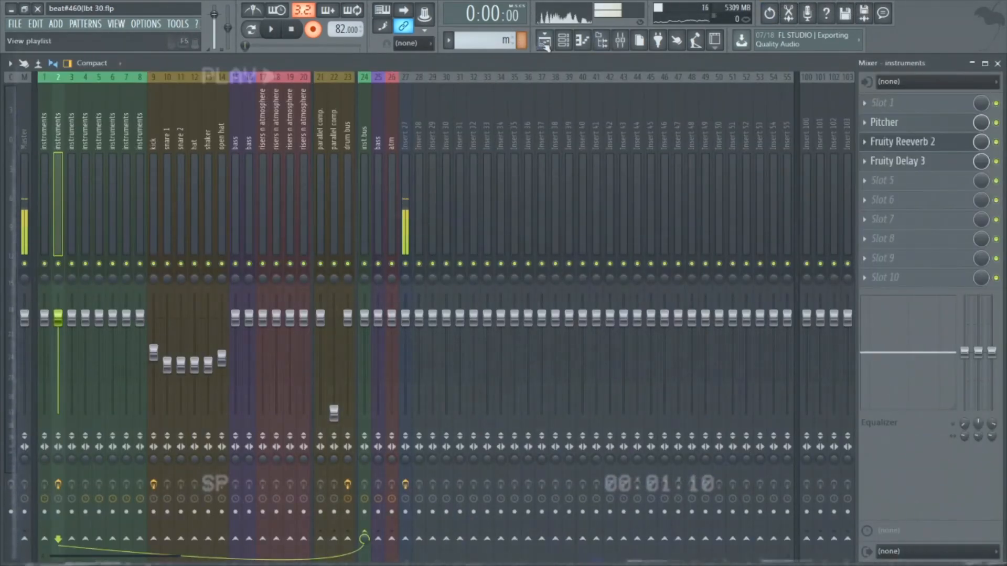
left_click(563, 41)
left_click_drag(203, 336, 202, 322)
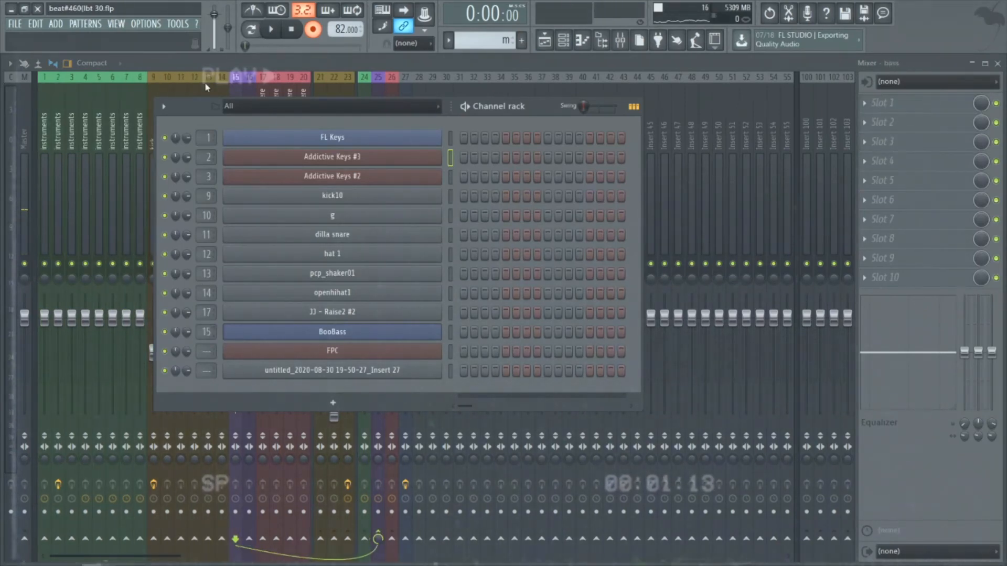
- Lower the volume of the bass mixer track 15 to about 46% (-13.8 dB)
left_click(237, 94)
left_click(885, 102)
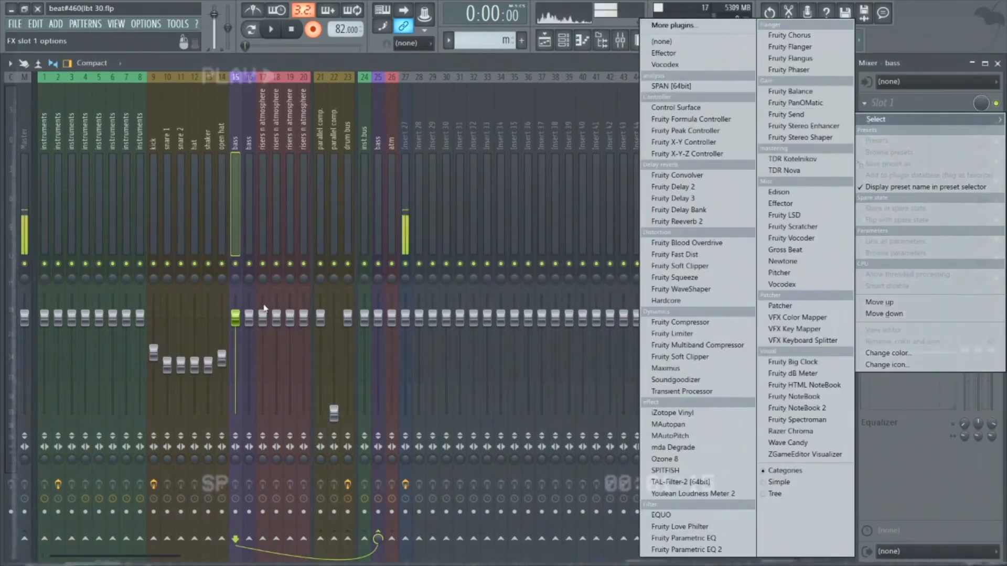
key("Escape")
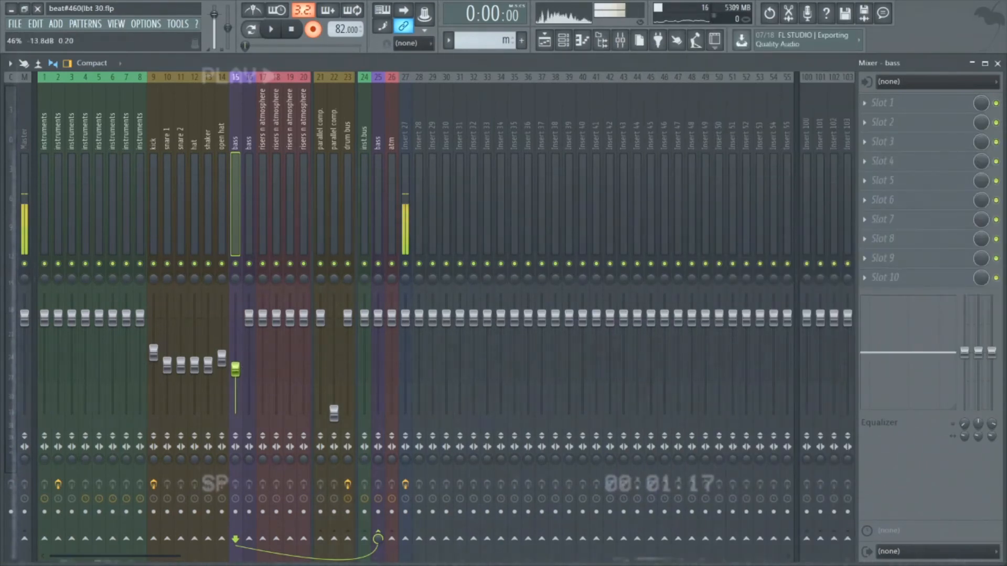
- Load Fruity Parametric EQ 2 in slot 2 of the bass track and lower a low-pass band 7 to about band 5's frequency
left_click(884, 122)
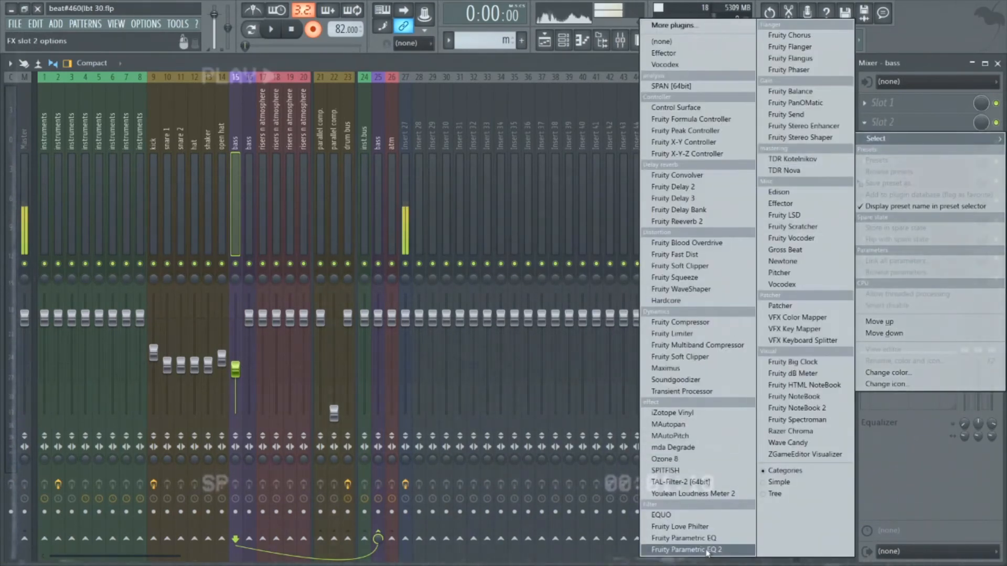
left_click(731, 532)
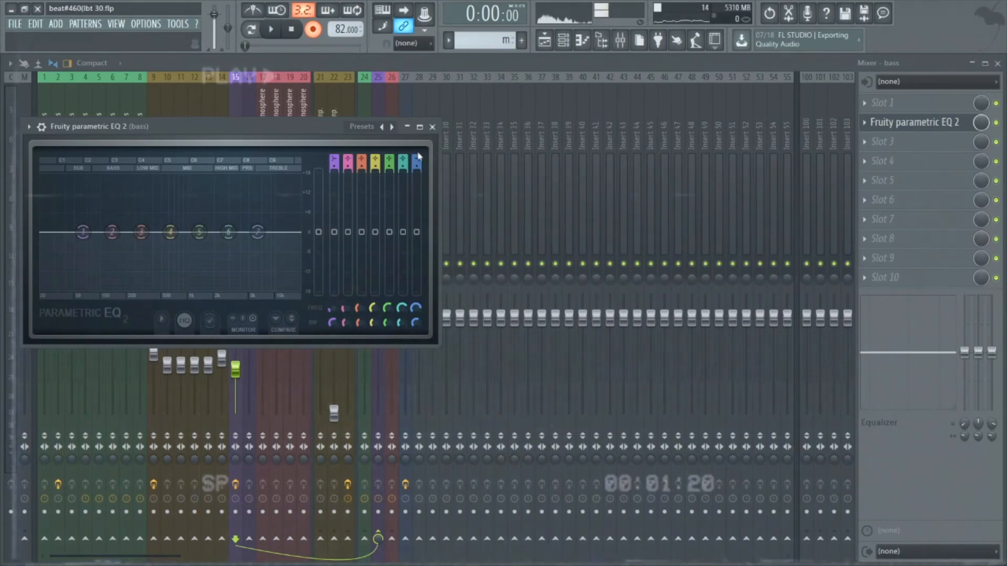
scroll(419, 158, "down", 6)
left_click_drag(257, 231, 194, 232)
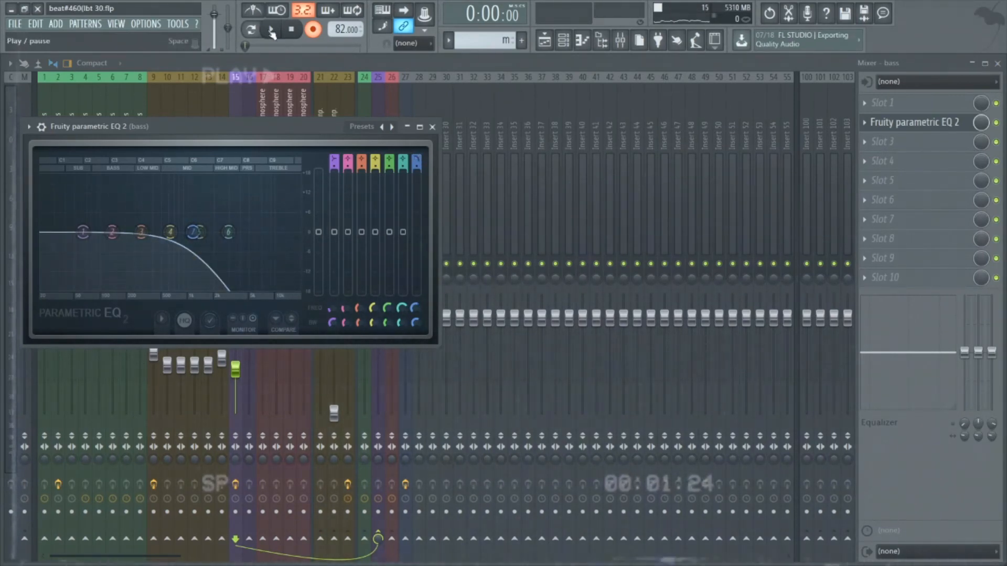
- Record a new melody take with Addictive Keys #3 into pattern m and open its notes in the piano roll
left_click(563, 43)
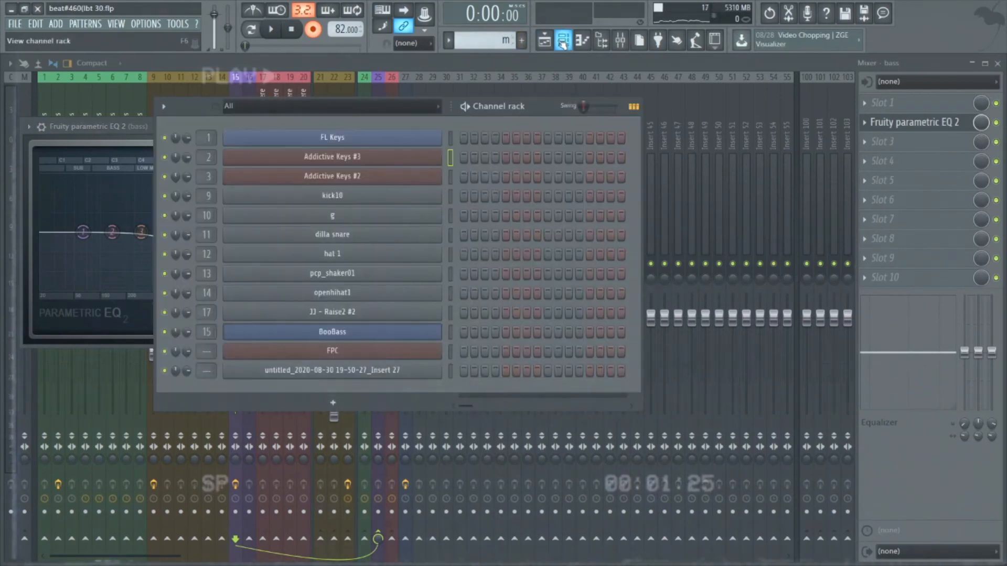
left_click(266, 32)
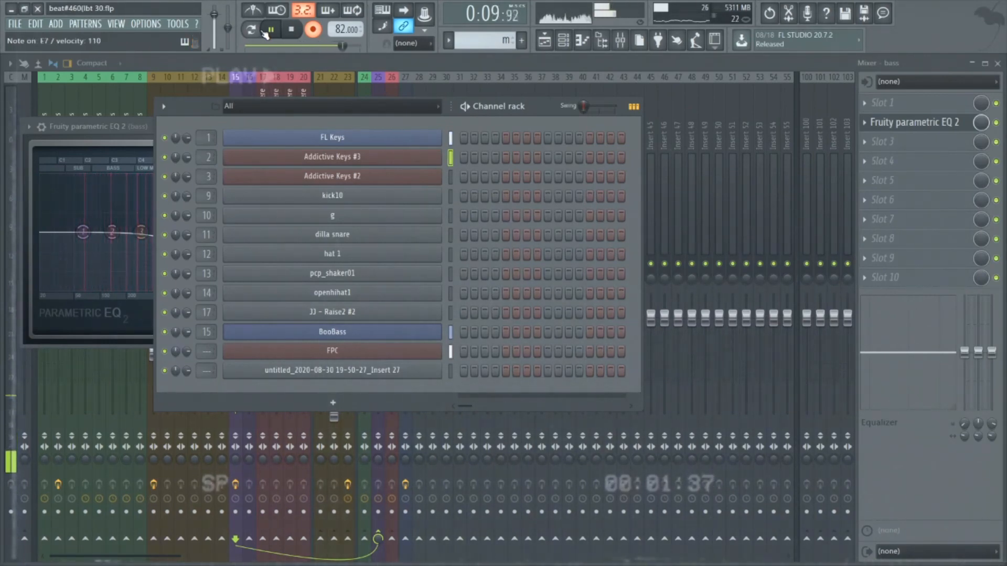
left_click(267, 31)
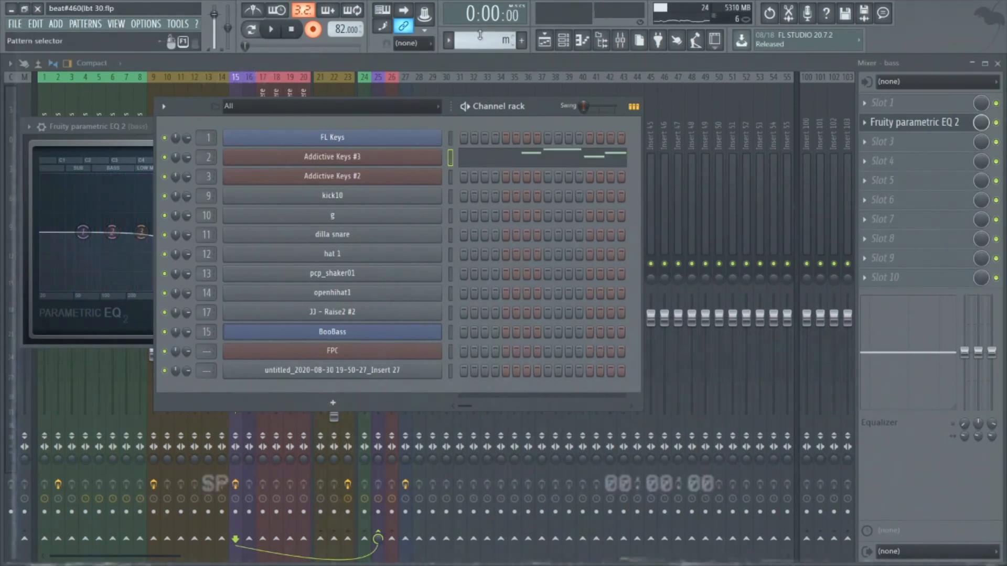
left_click(507, 158)
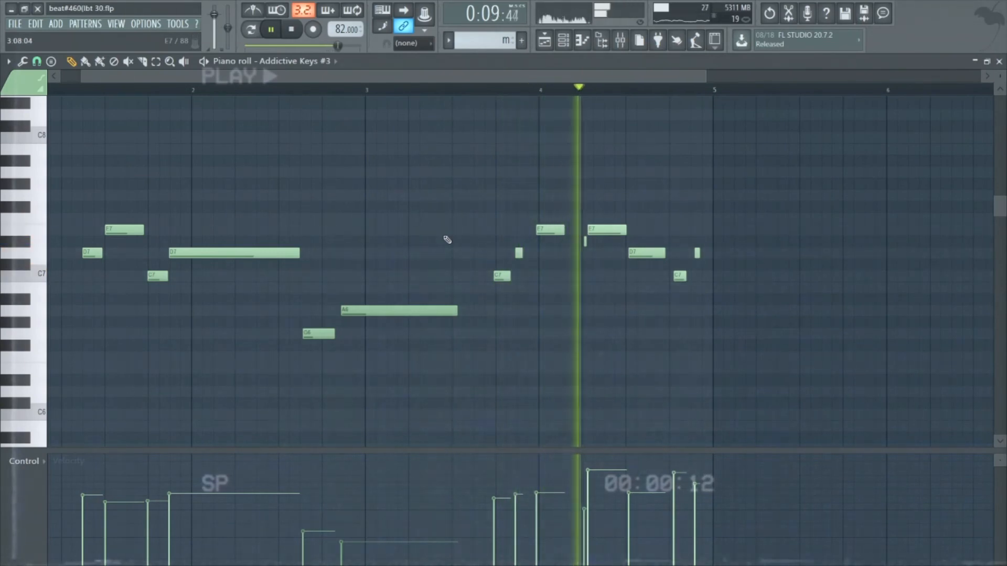
- Try deleting the short E7 note at bar 4 of the melody, and undo the deletion
right_click(550, 230)
left_click(487, 99)
right_click(491, 99)
left_click(490, 93)
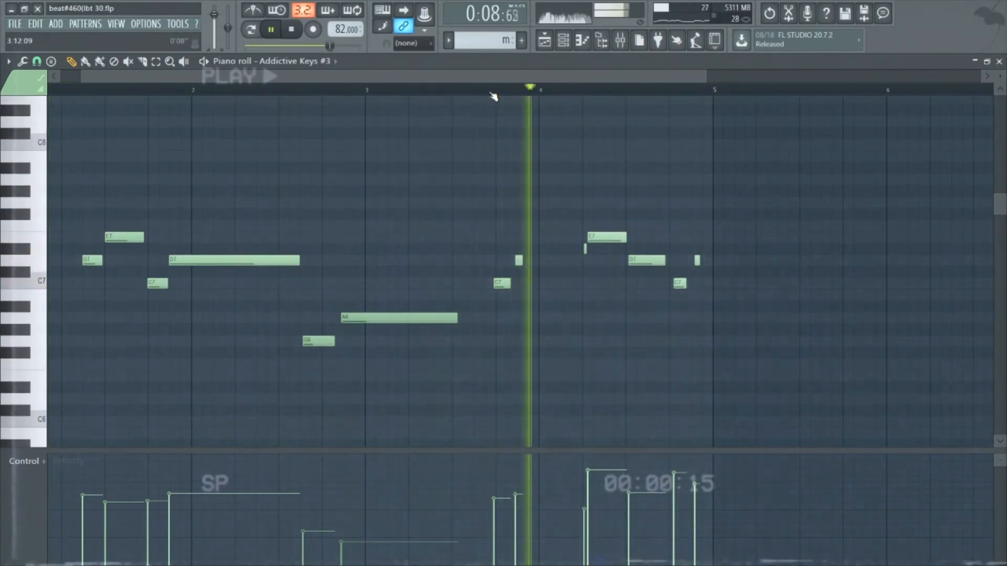
left_click(156, 62)
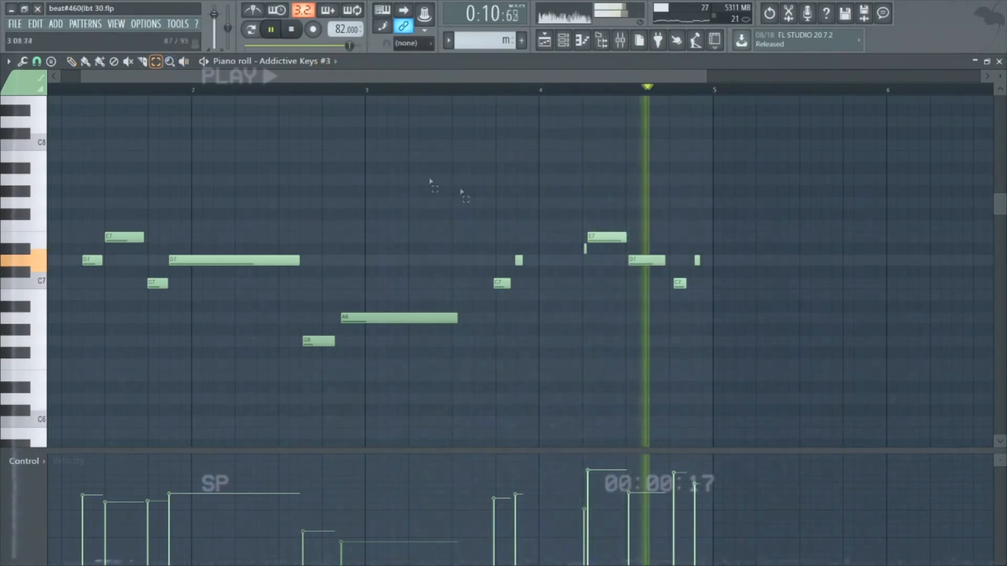
key("ctrl+z")
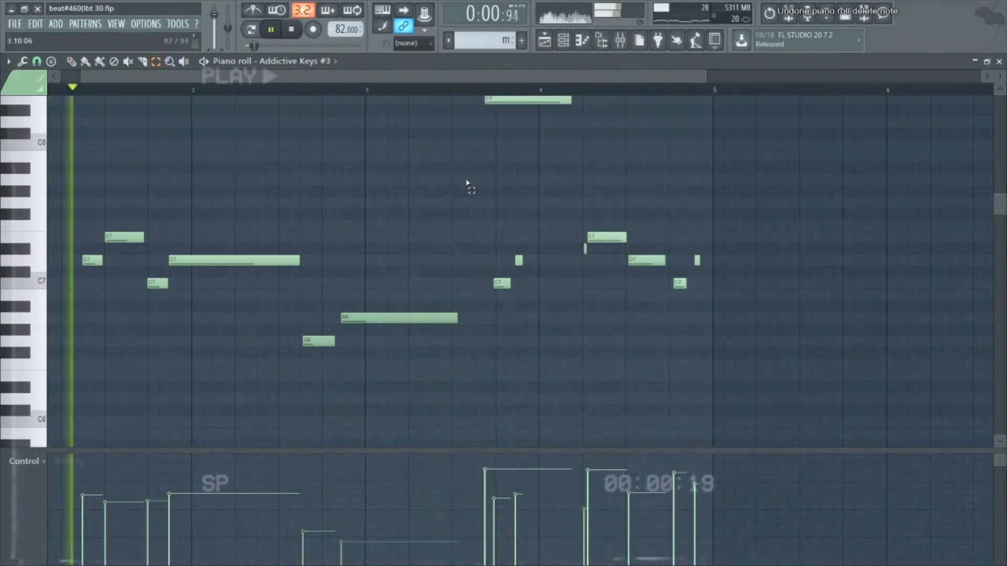
- Play back the melody and retime the notes before bar 3, moving G6 later and starting the long A6 at 2:15:00
key("space")
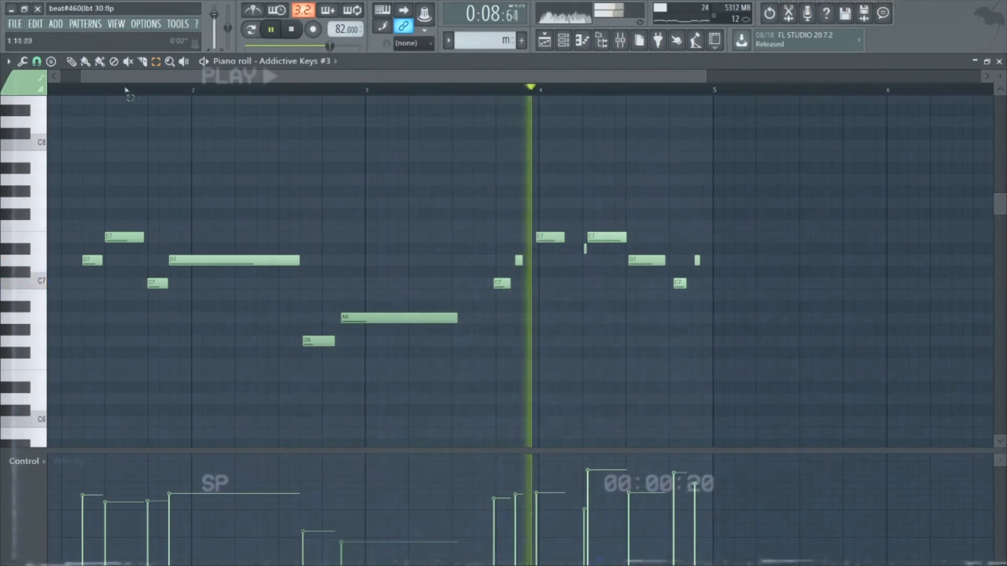
left_click(278, 90)
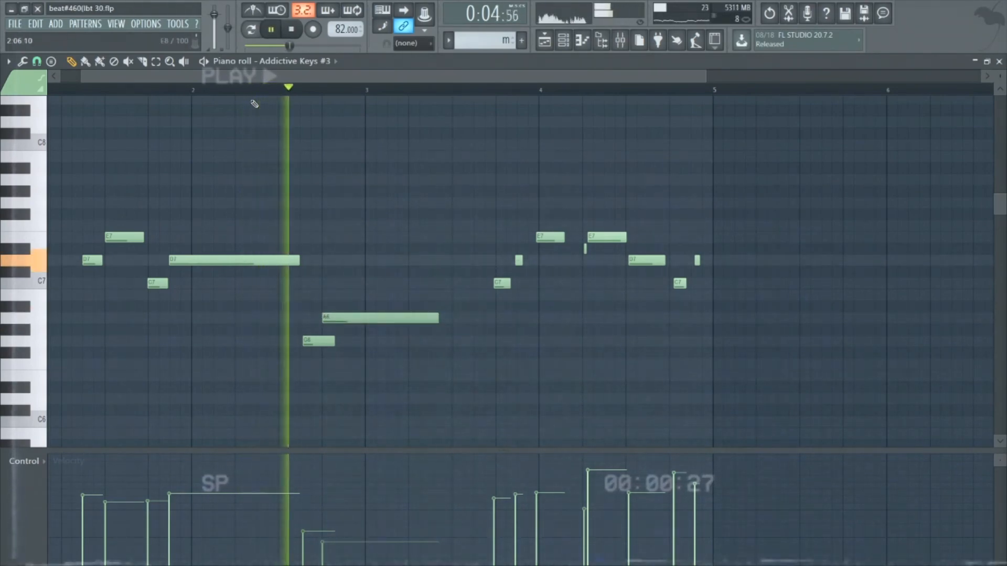
key("space")
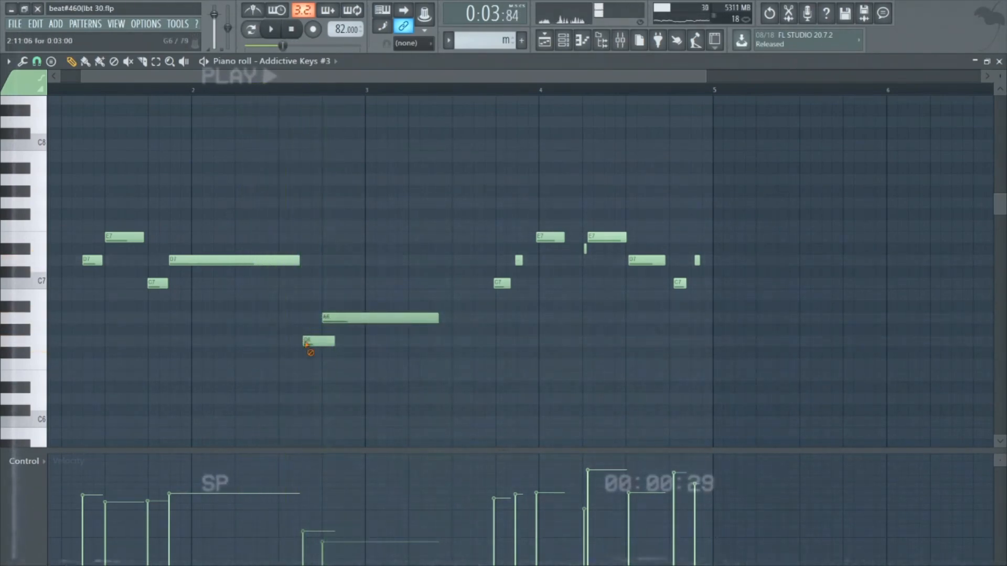
key("space")
left_click_drag(303, 341, 326, 341)
key("space")
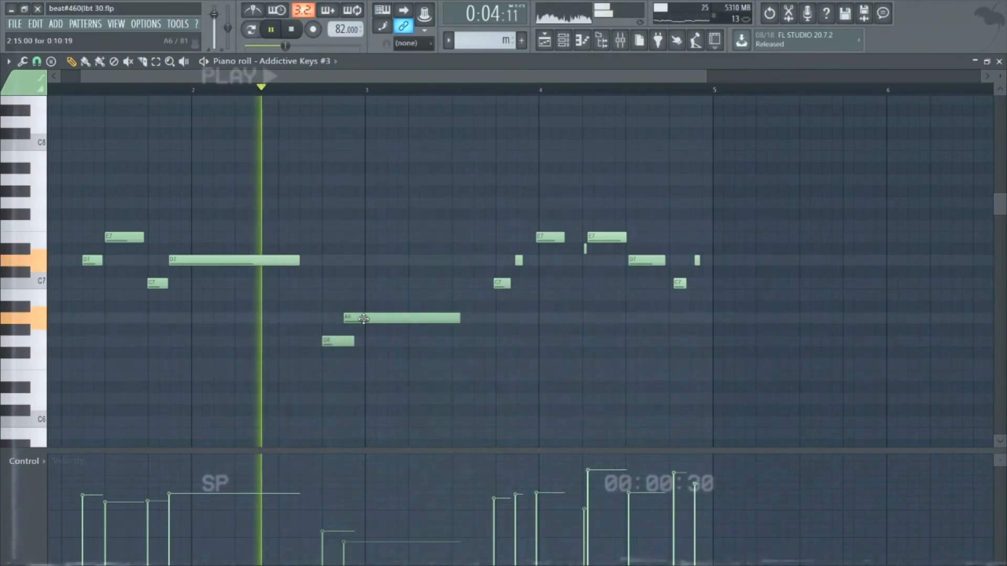